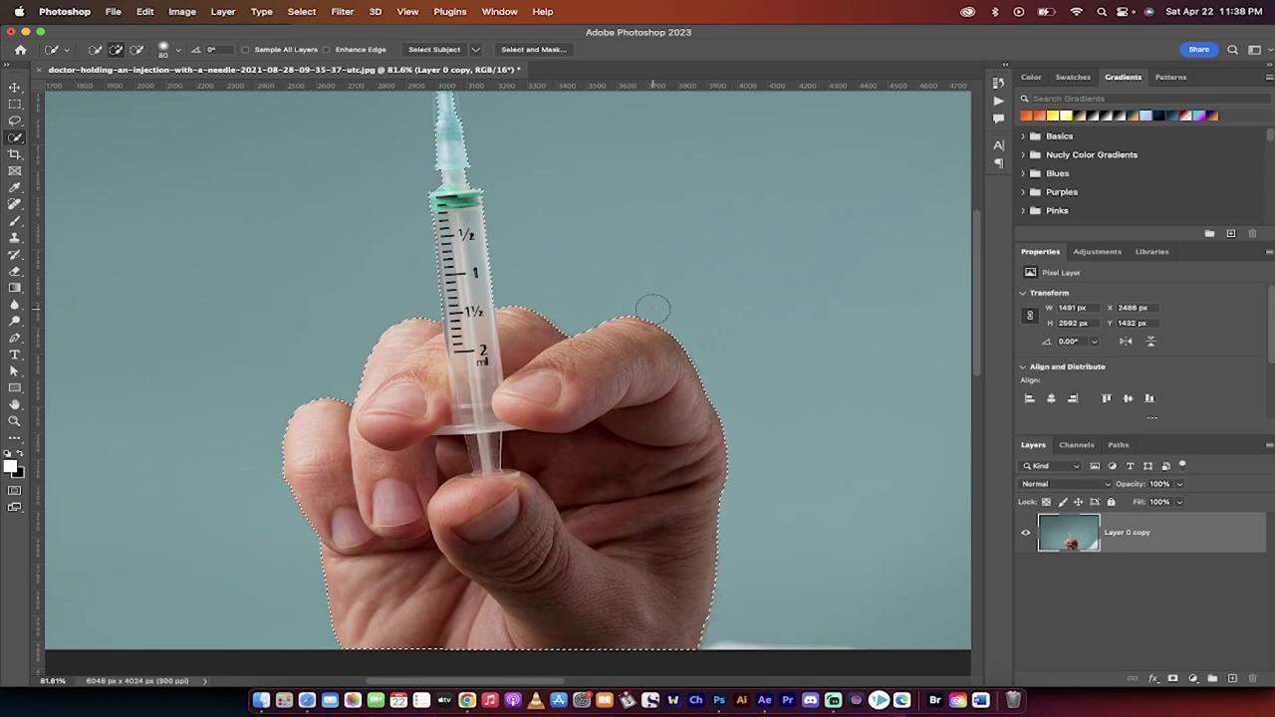
Clear the existing outline with Select > Deselect.
{"action": "scroll", "coordinate": [581, 321], "scroll_direction": "down", "scroll_amount": 2}
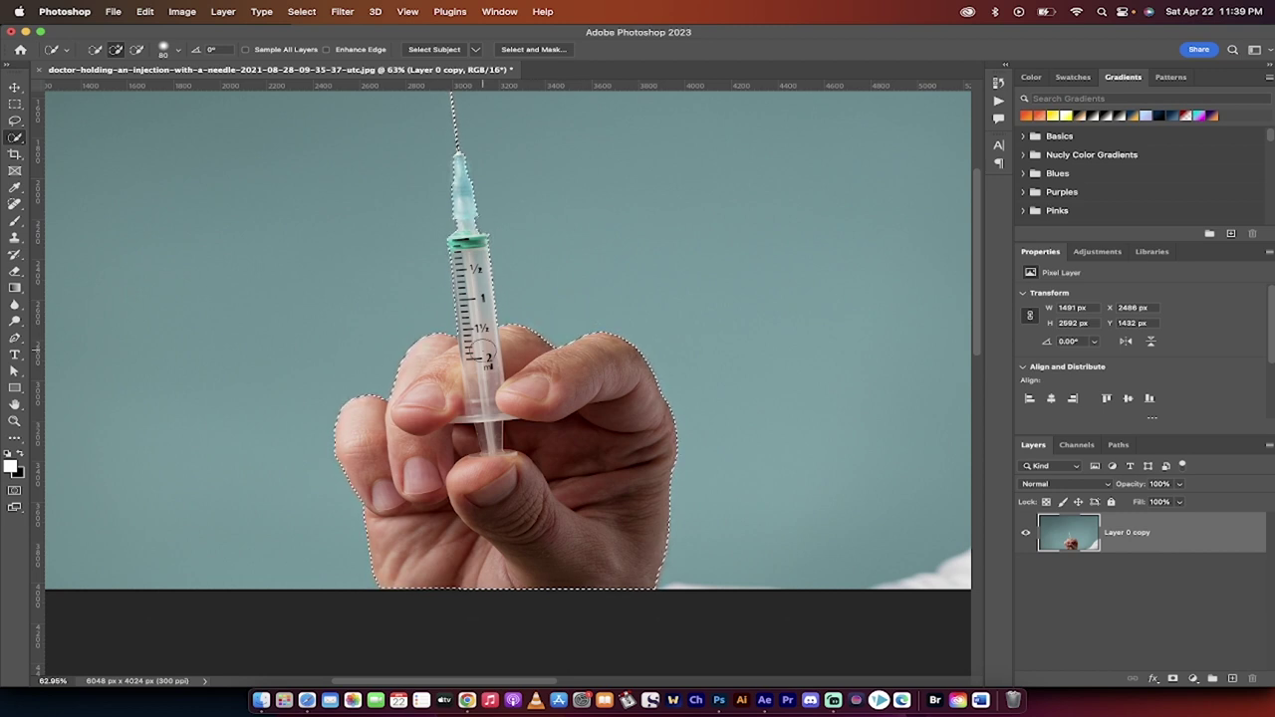
{"action": "scroll", "coordinate": [481, 353], "scroll_direction": "down", "scroll_amount": 4}
{"action": "scroll", "coordinate": [481, 351], "scroll_direction": "up", "scroll_amount": 5}
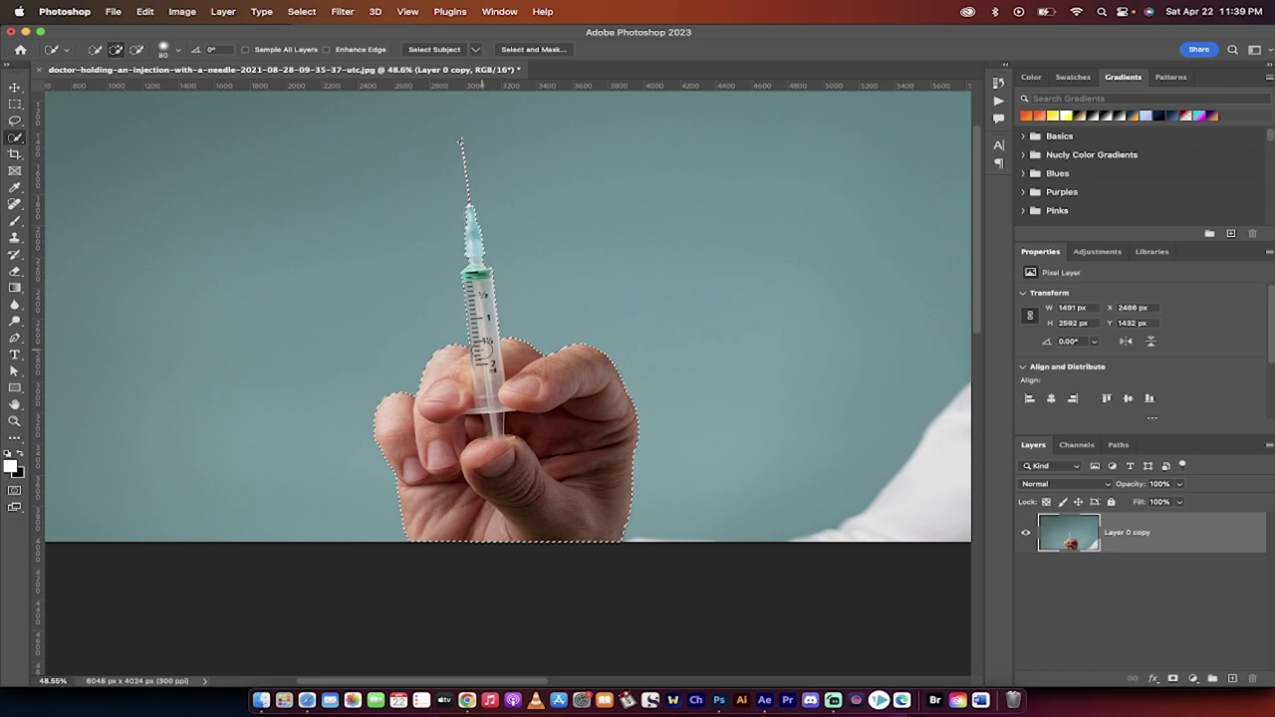
{"action": "scroll", "coordinate": [479, 351], "scroll_direction": "up", "scroll_amount": 1}
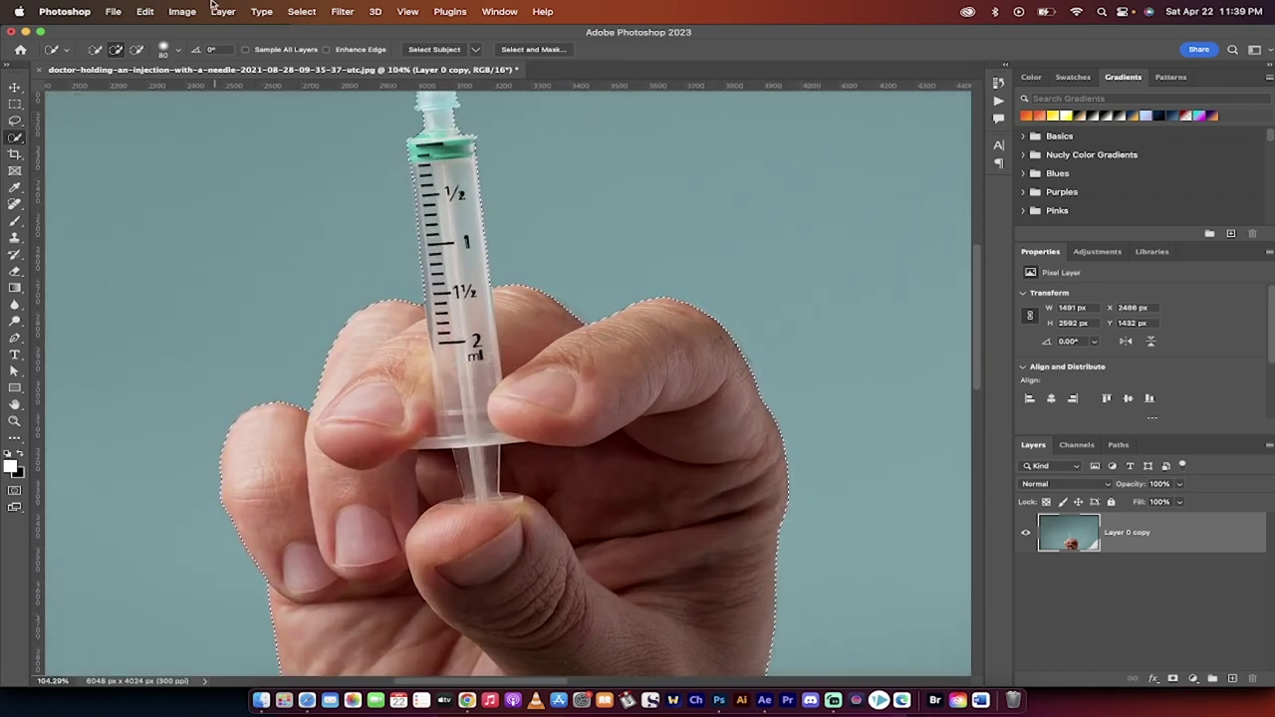
{"action": "left_click", "coordinate": [261, 10]}
{"action": "mouse_move", "coordinate": [301, 11]}
{"action": "left_click", "coordinate": [311, 44]}
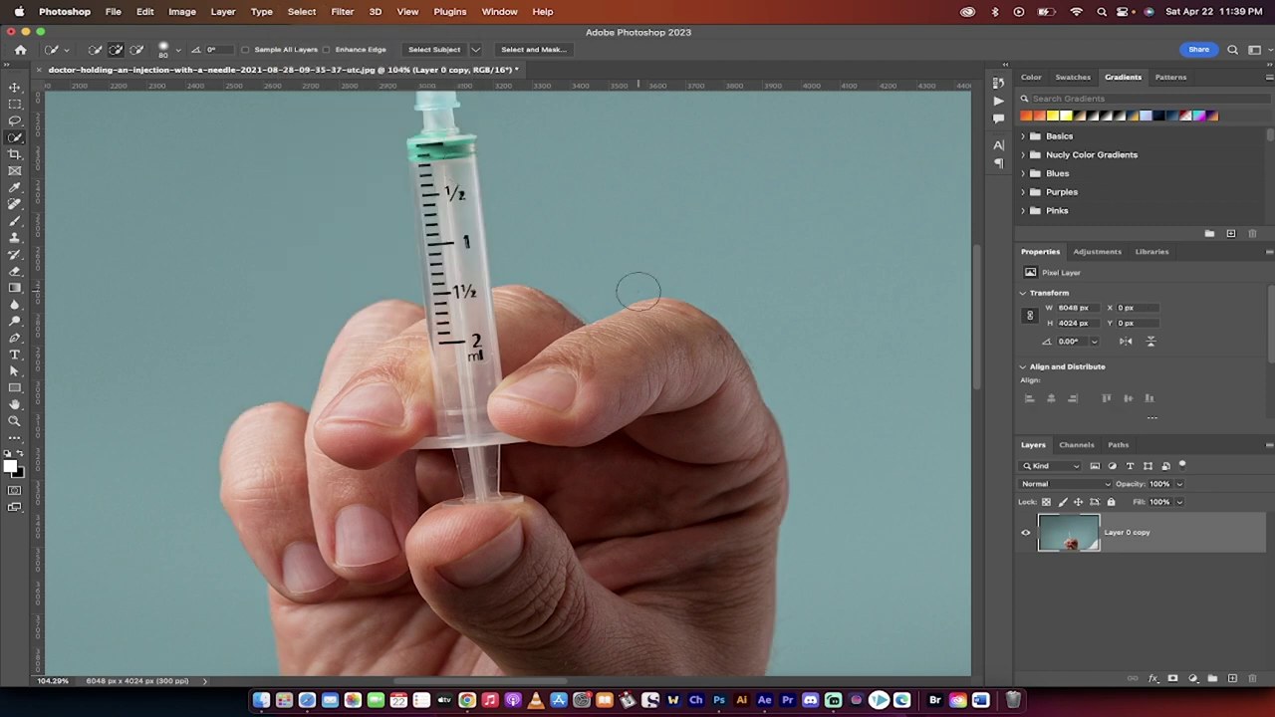
With Quick Selection active, run Select Subject in Cloud (Detailed results) mode on the hand and syringe.
{"action": "left_click", "coordinate": [16, 139]}
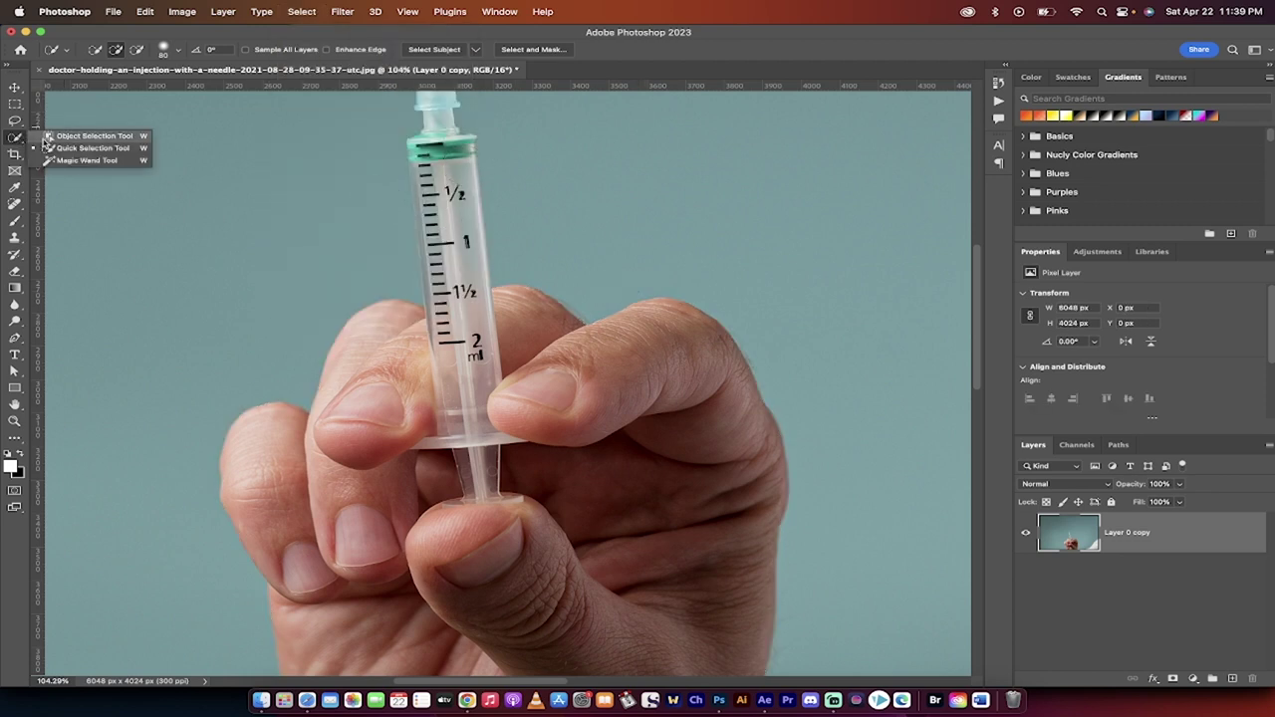
{"action": "left_click", "coordinate": [57, 147]}
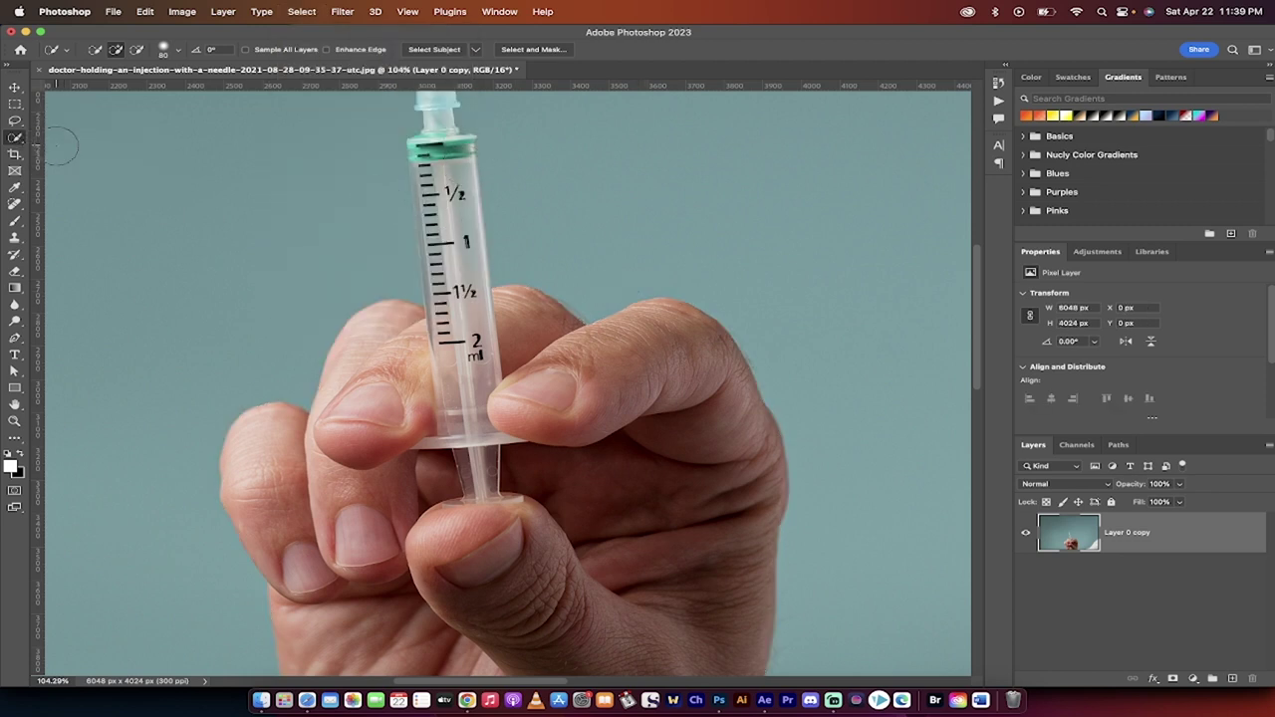
{"action": "left_click", "coordinate": [473, 50]}
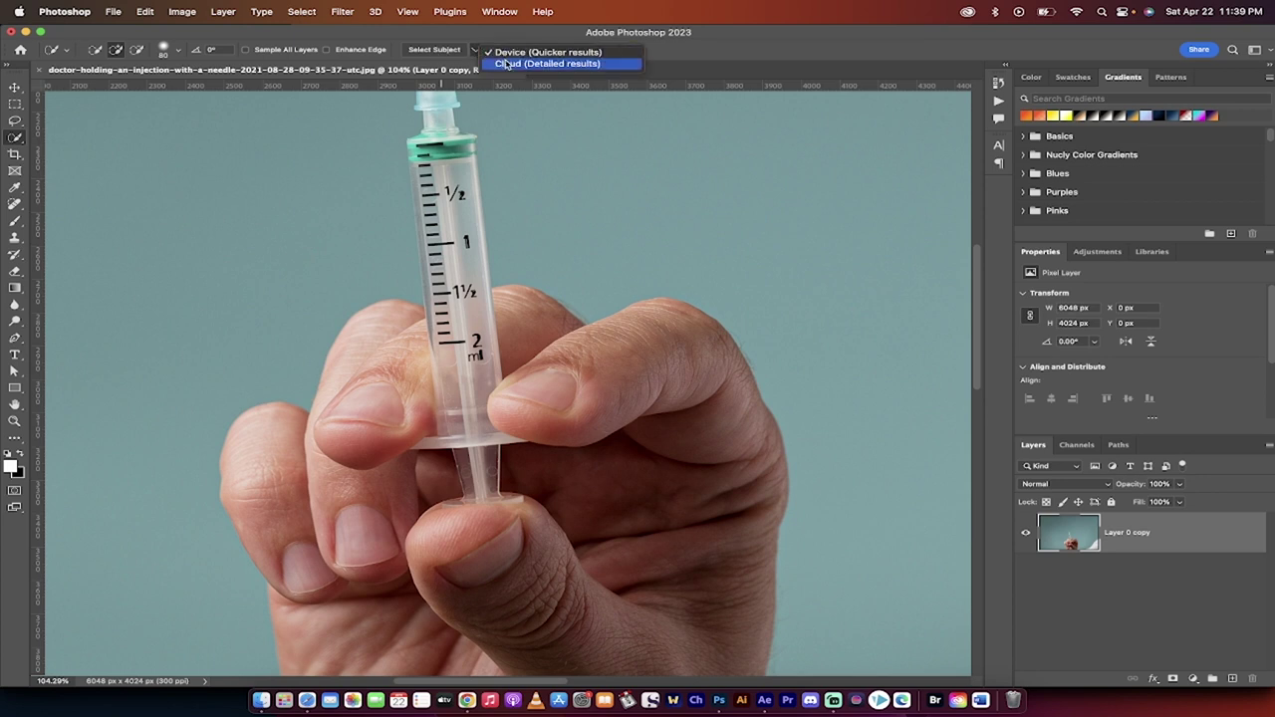
{"action": "left_click", "coordinate": [507, 64]}
{"action": "left_click", "coordinate": [444, 50]}
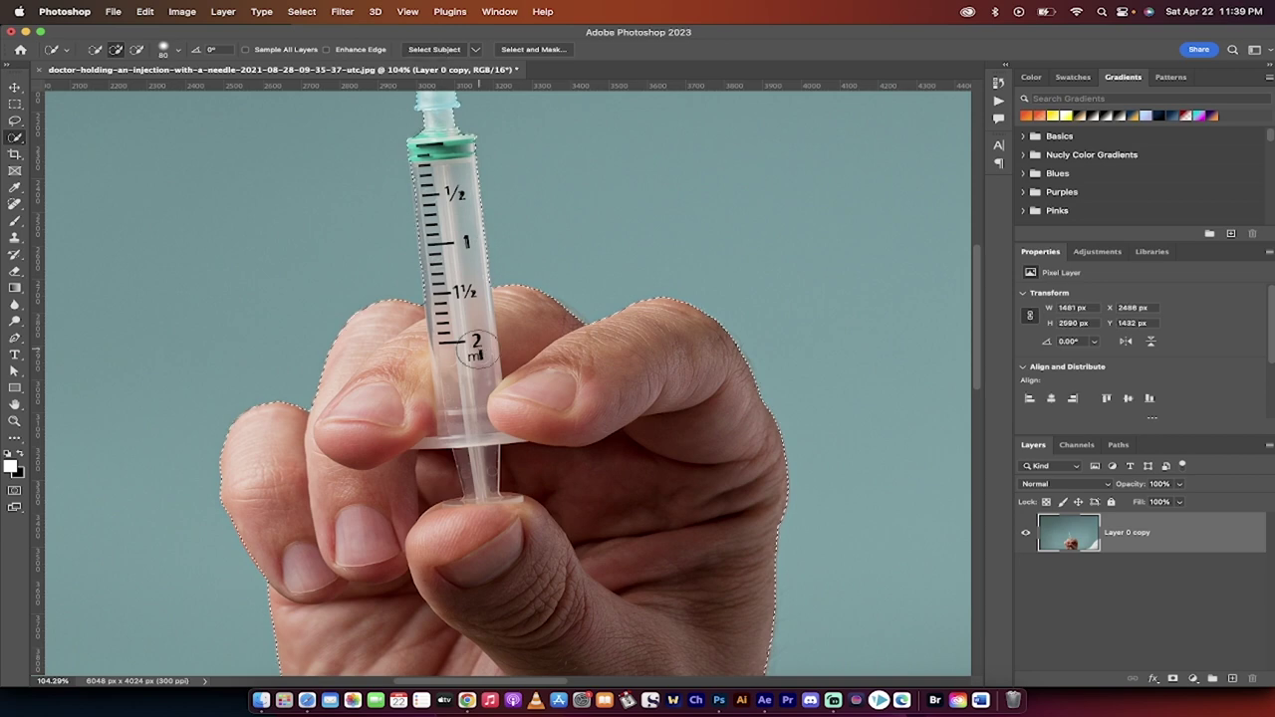
{"action": "scroll", "coordinate": [477, 351], "scroll_direction": "down", "scroll_amount": 3}
{"action": "scroll", "coordinate": [508, 369], "scroll_direction": "up", "scroll_amount": 3}
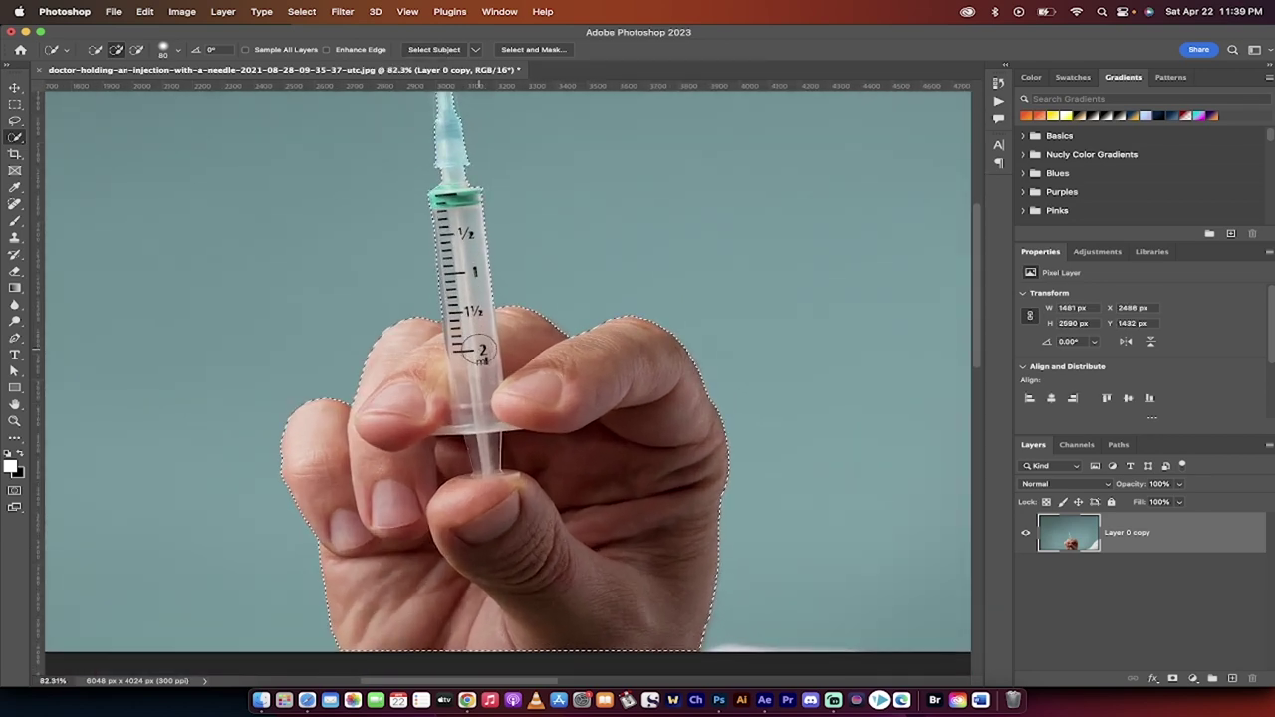
{"action": "scroll", "coordinate": [318, 232], "scroll_direction": "up", "scroll_amount": 2}
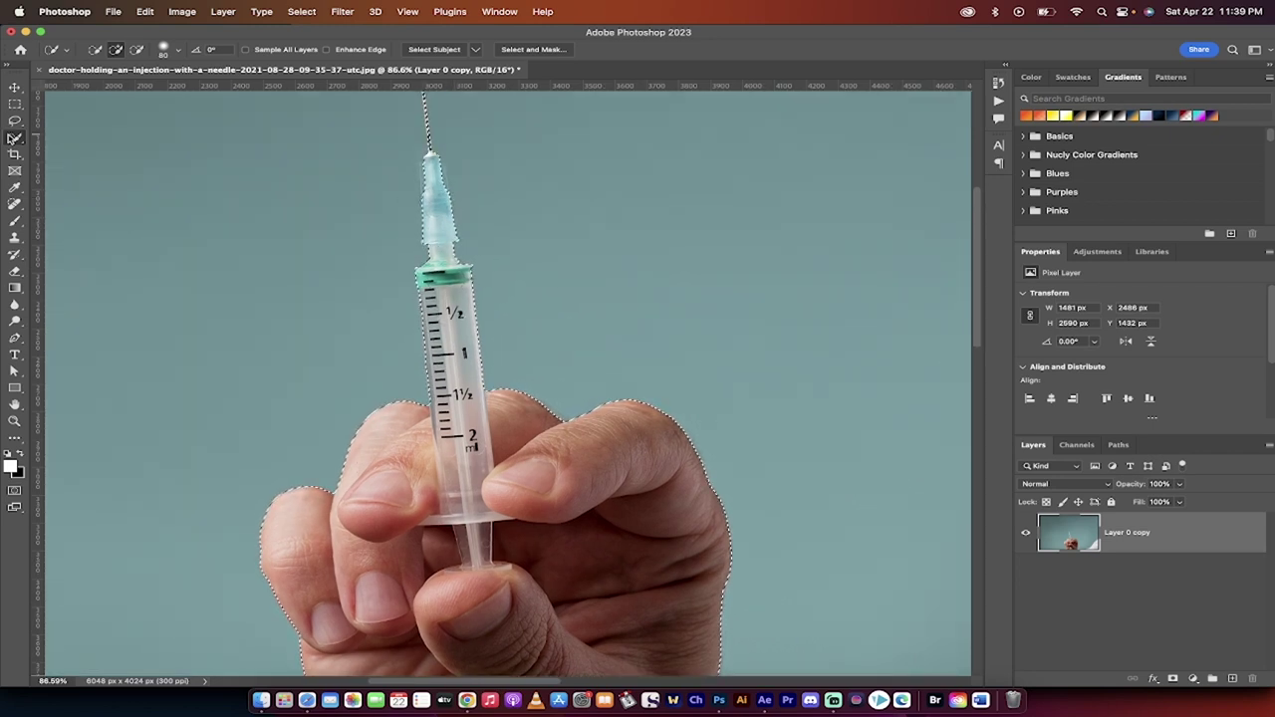
{"action": "right_click", "coordinate": [15, 137]}
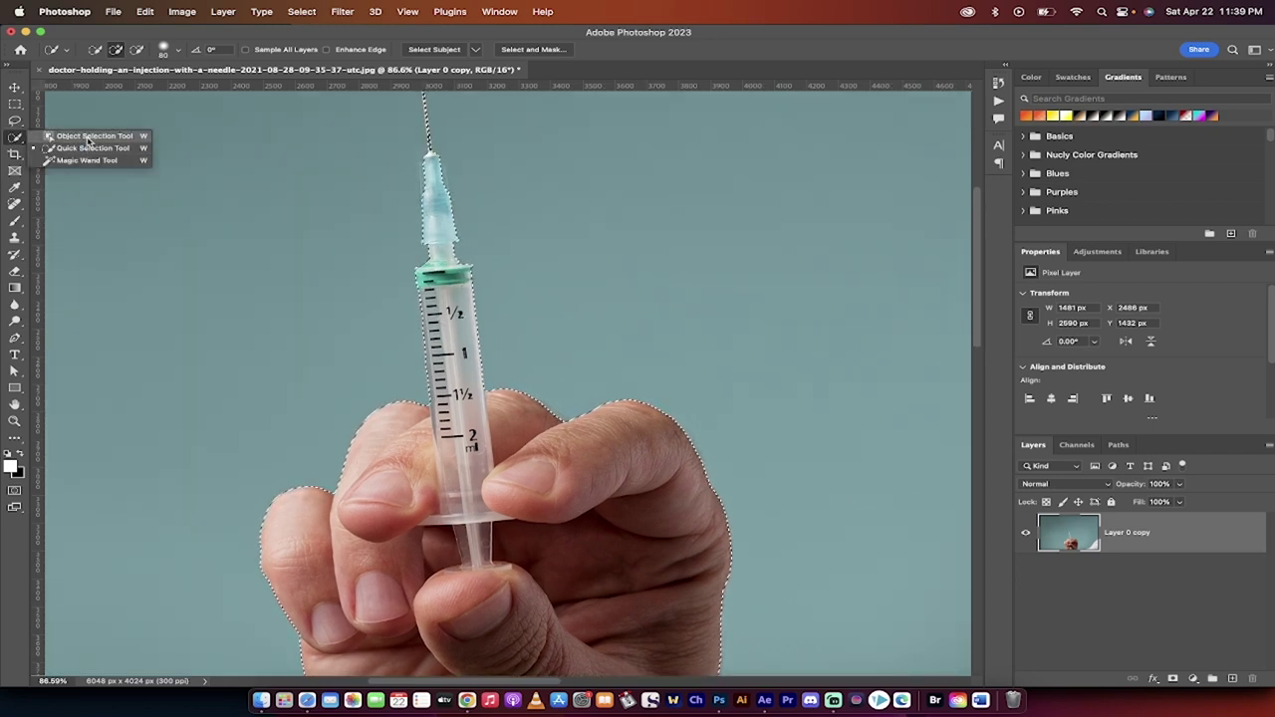
{"action": "left_click", "coordinate": [90, 147]}
{"action": "scroll", "coordinate": [448, 255], "scroll_direction": "up", "scroll_amount": 3}
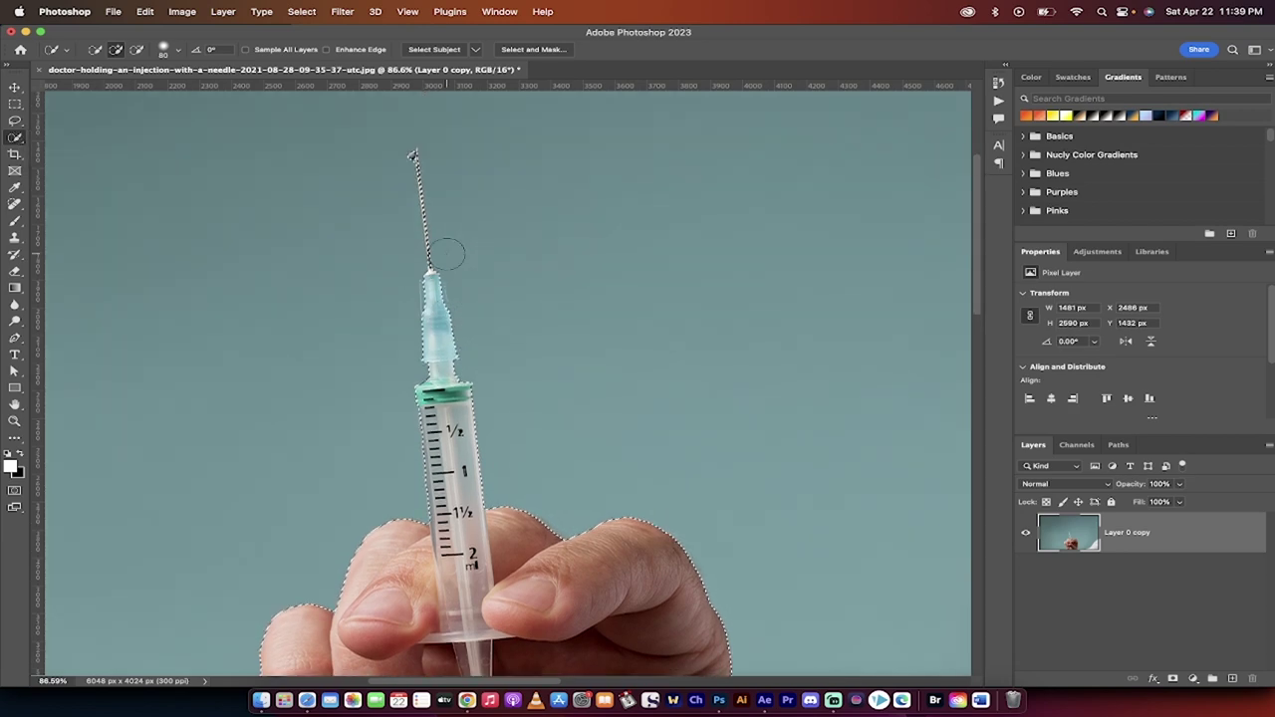
{"action": "scroll", "coordinate": [447, 255], "scroll_direction": "up", "scroll_amount": 1}
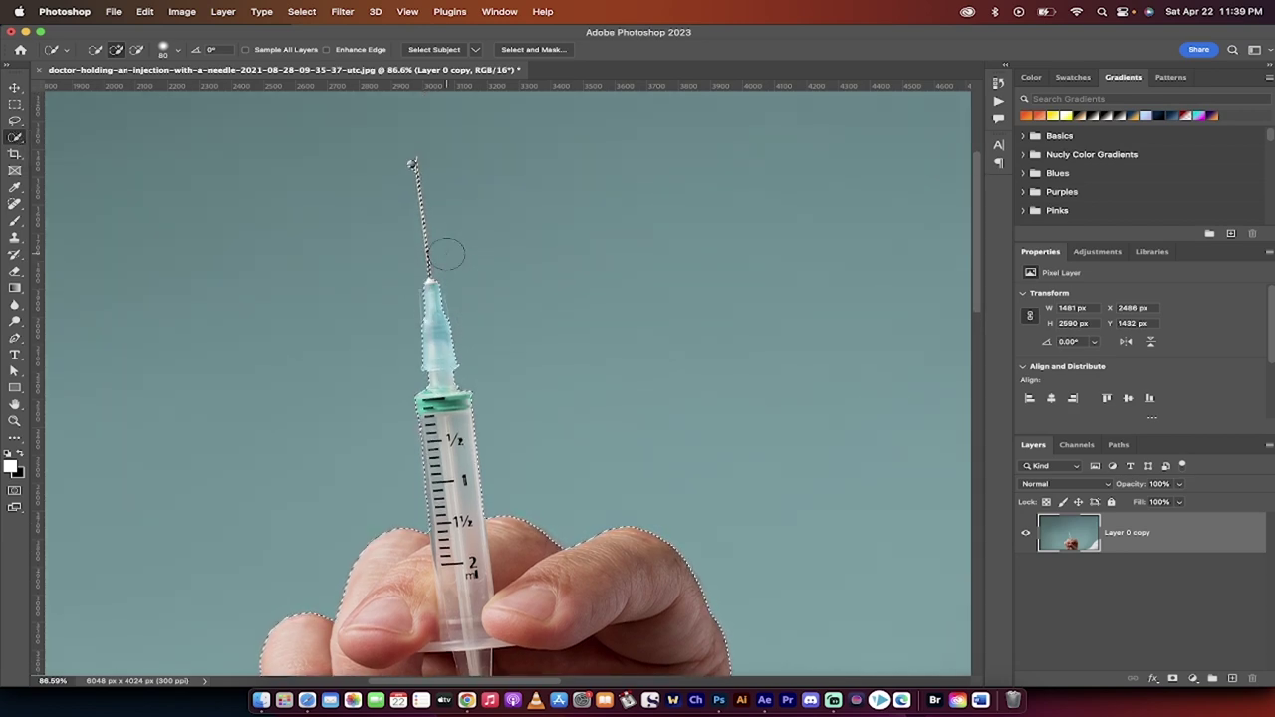
{"action": "scroll", "coordinate": [447, 255], "scroll_direction": "down", "scroll_amount": 10}
{"action": "scroll", "coordinate": [441, 412], "scroll_direction": "up", "scroll_amount": 10}
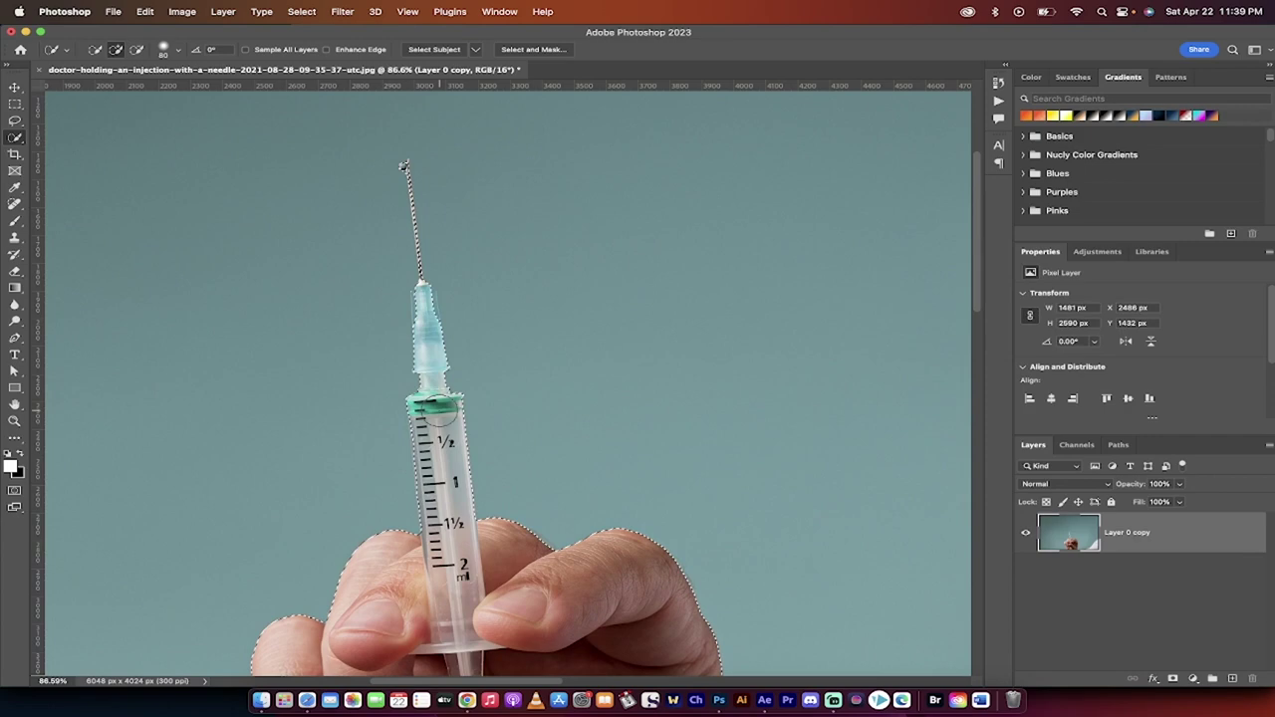
{"action": "scroll", "coordinate": [440, 411], "scroll_direction": "up", "scroll_amount": 2}
{"action": "scroll", "coordinate": [439, 411], "scroll_direction": "down", "scroll_amount": 3}
{"action": "scroll", "coordinate": [439, 411], "scroll_direction": "up", "scroll_amount": 3}
{"action": "scroll", "coordinate": [439, 411], "scroll_direction": "left", "scroll_amount": 2}
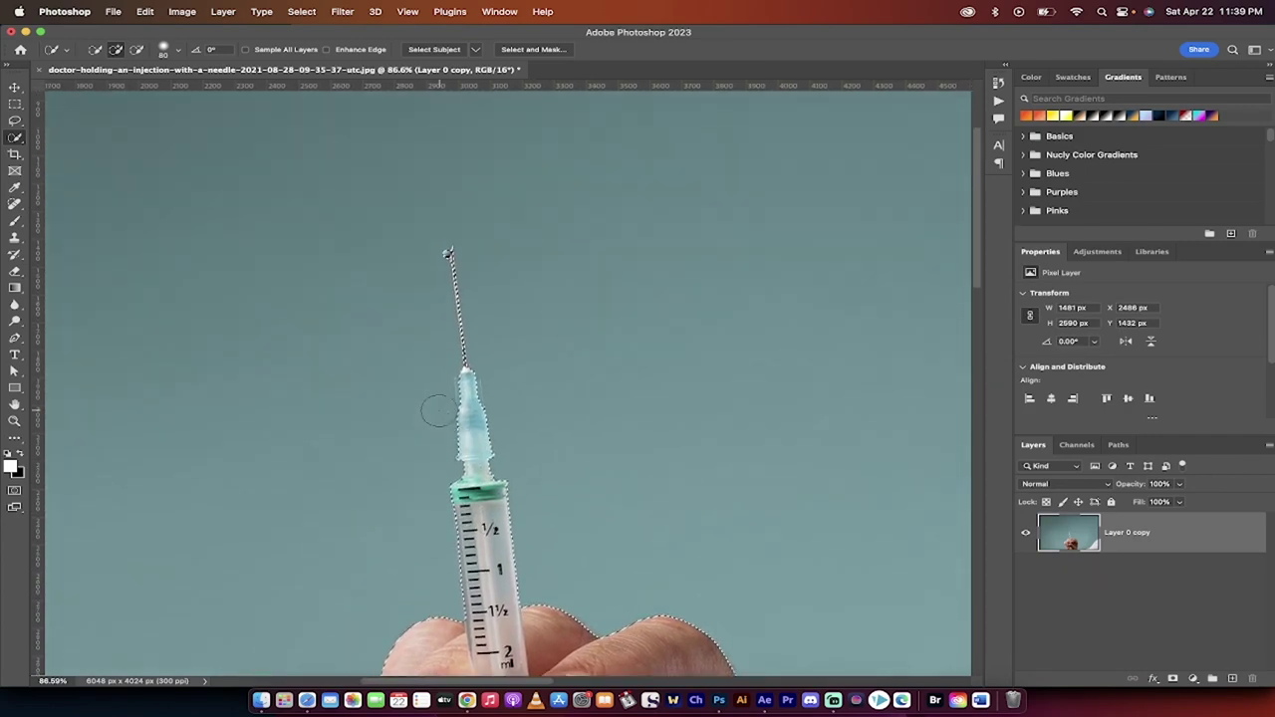
{"action": "scroll", "coordinate": [469, 309], "scroll_direction": "up", "scroll_amount": 5}
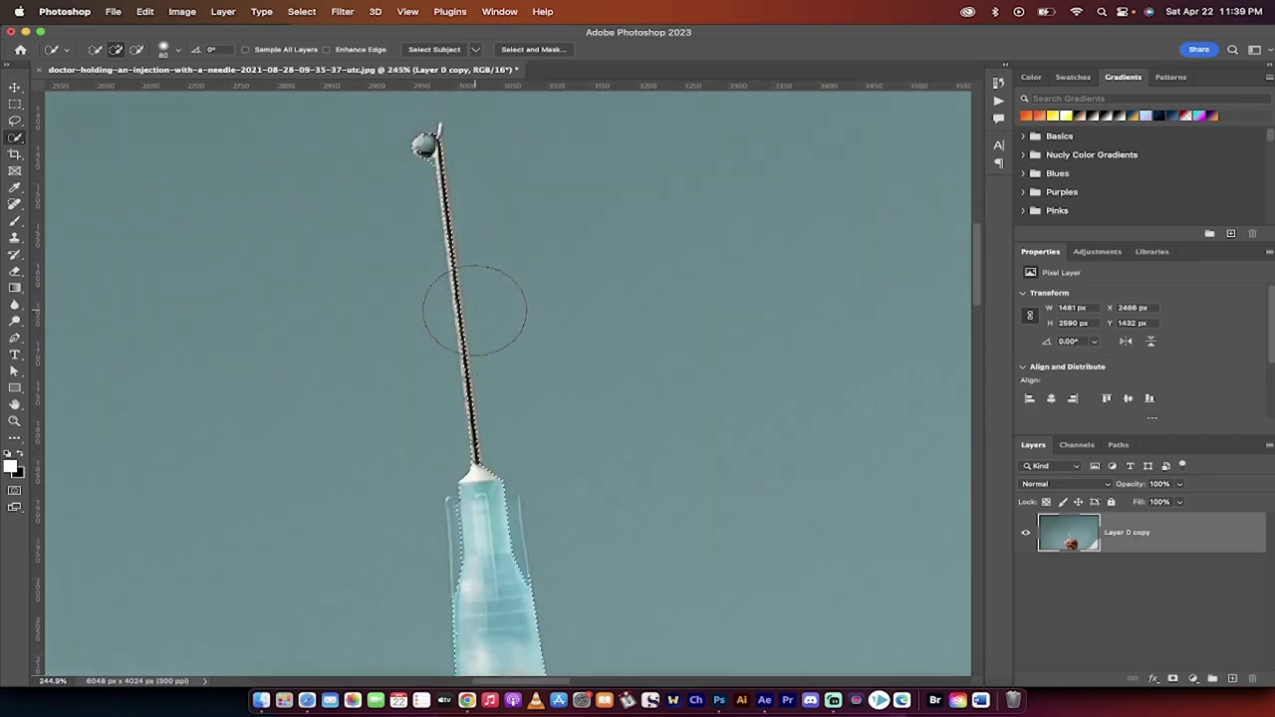
{"action": "scroll", "coordinate": [474, 310], "scroll_direction": "up", "scroll_amount": 6}
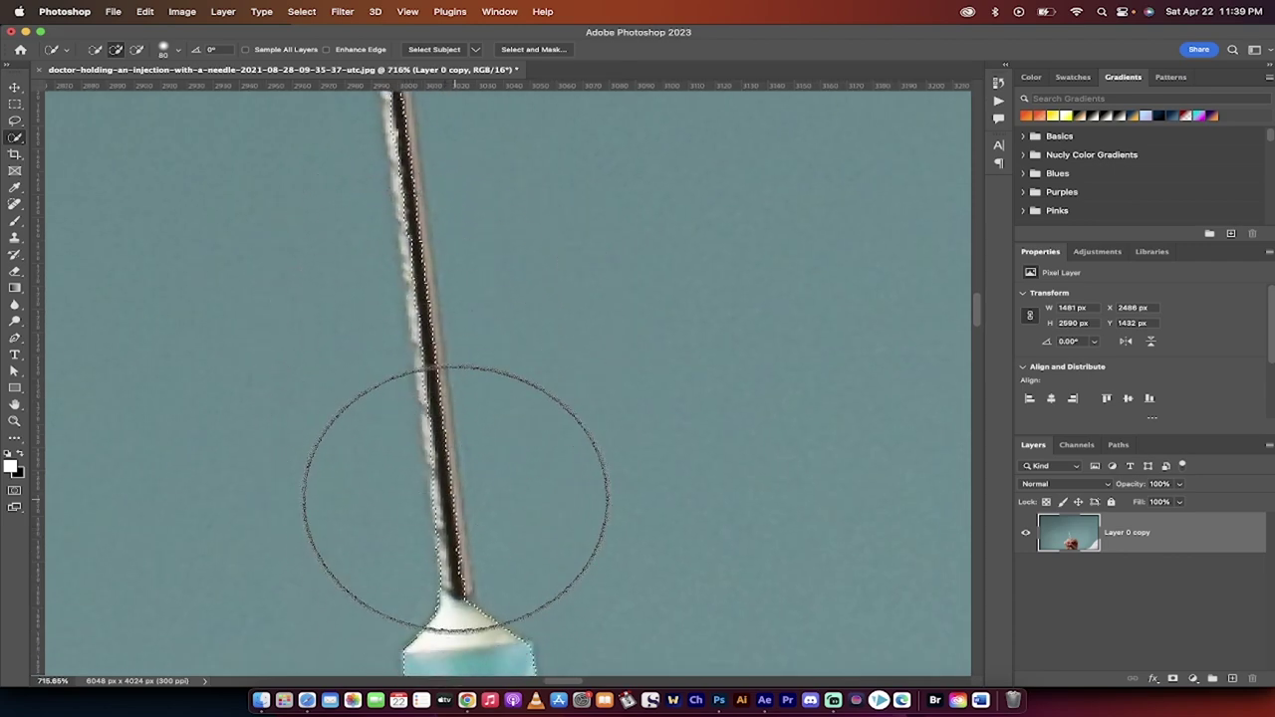
{"action": "scroll", "coordinate": [455, 495], "scroll_direction": "down", "scroll_amount": 1}
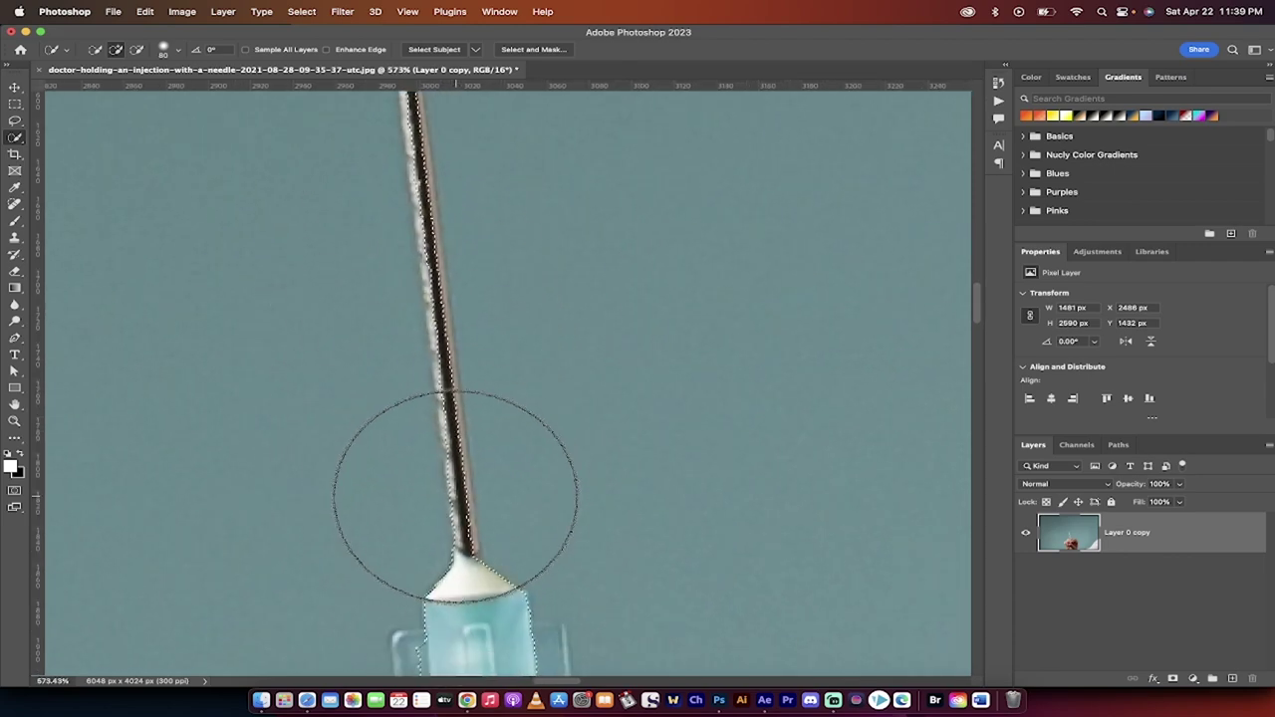
{"action": "scroll", "coordinate": [455, 495], "scroll_direction": "down", "scroll_amount": 5}
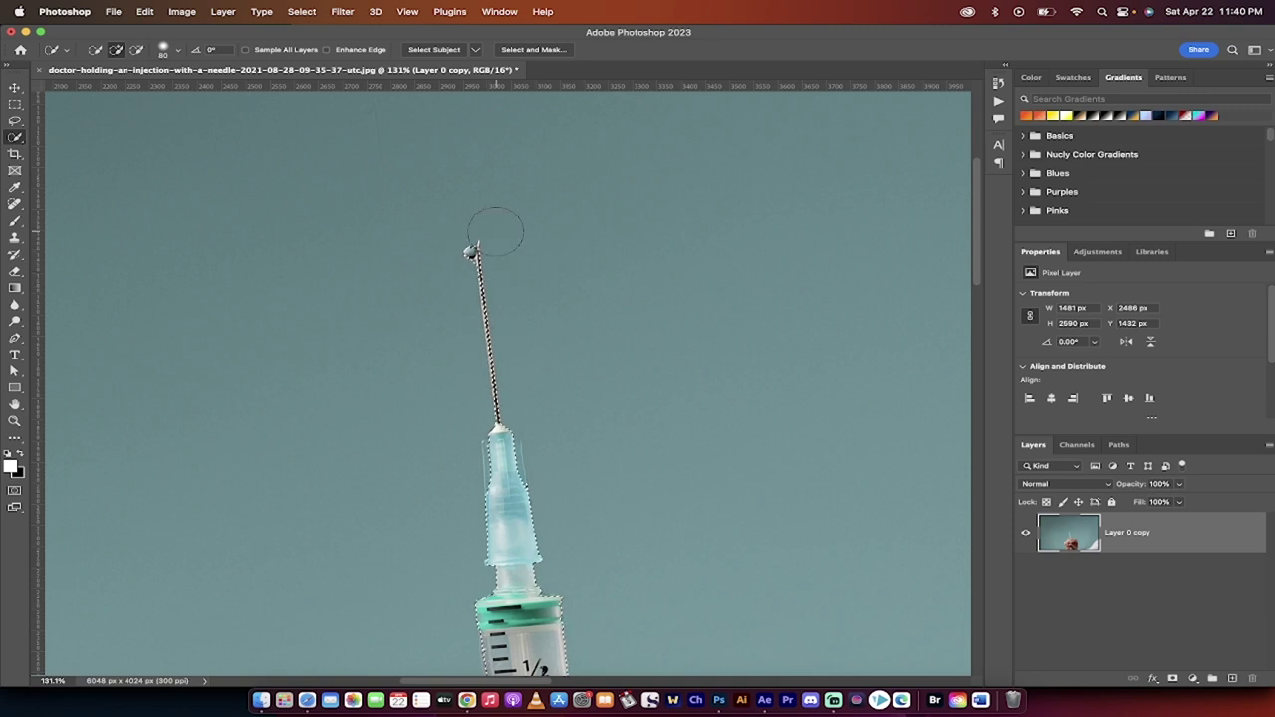
{"action": "scroll", "coordinate": [495, 231], "scroll_direction": "up", "scroll_amount": 10}
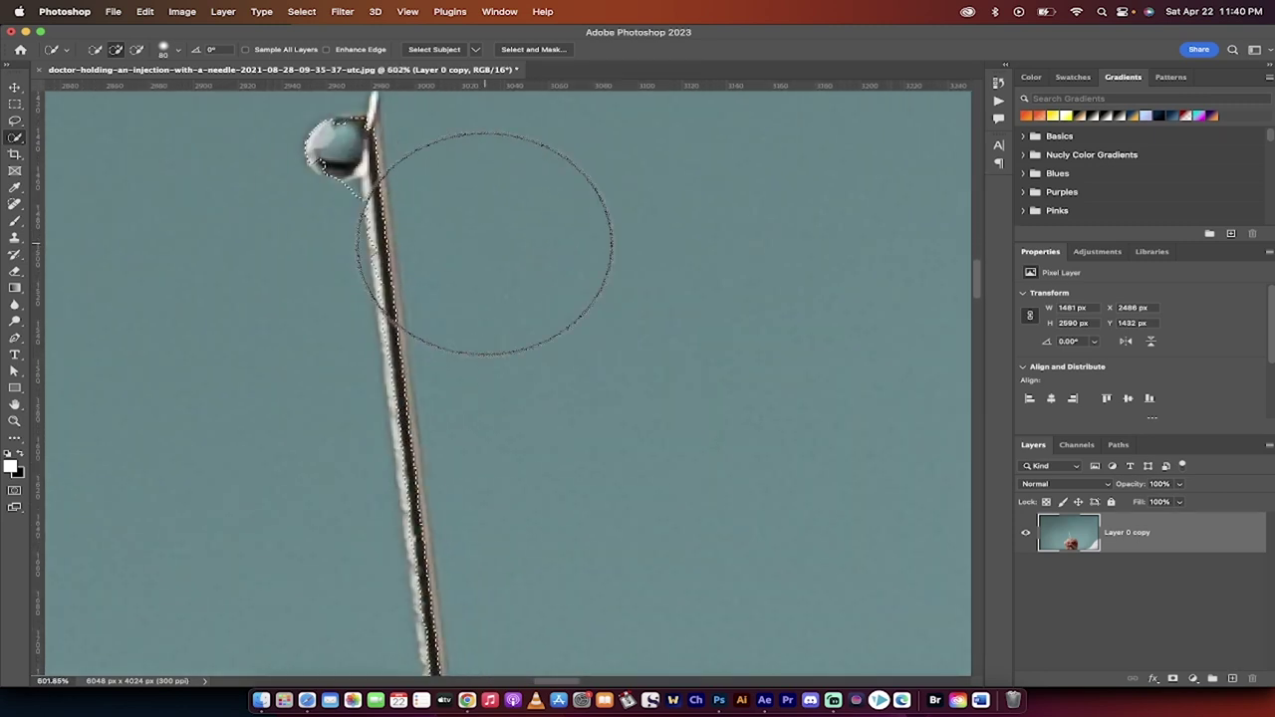
{"action": "scroll", "coordinate": [468, 239], "scroll_direction": "up", "scroll_amount": 5}
{"action": "scroll", "coordinate": [468, 239], "scroll_direction": "left", "scroll_amount": 5}
{"action": "scroll", "coordinate": [478, 234], "scroll_direction": "down", "scroll_amount": 3}
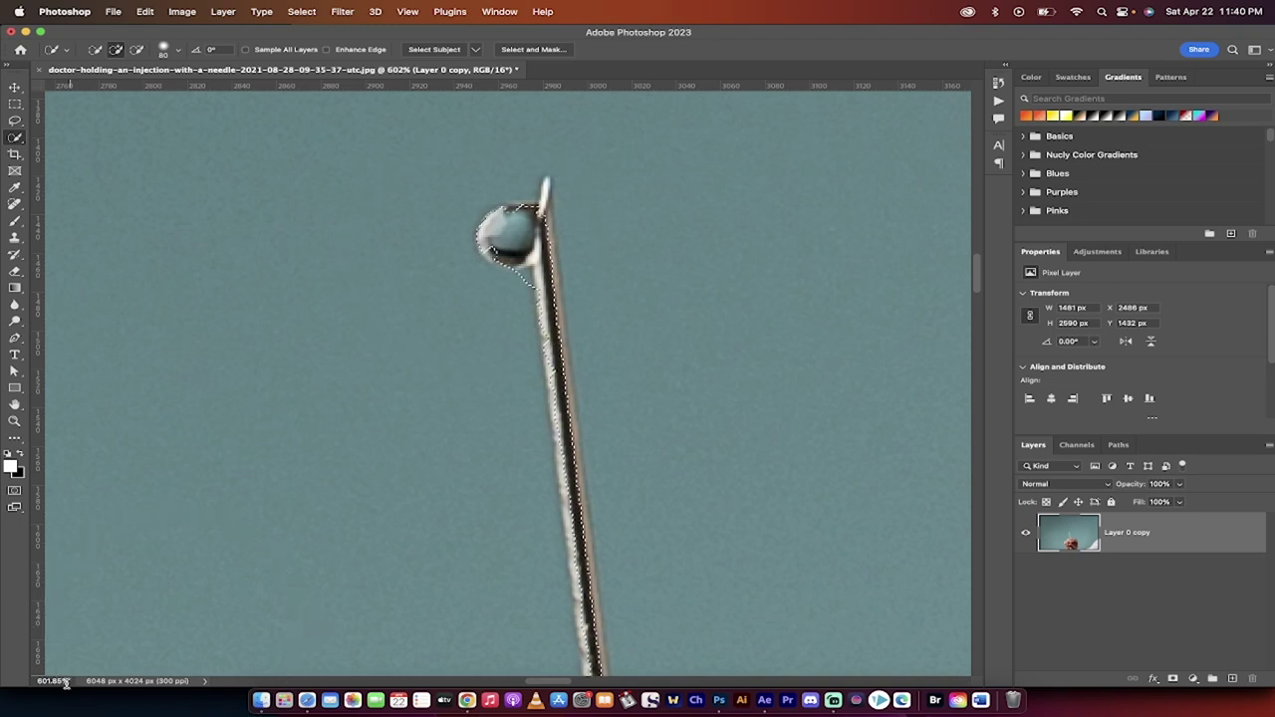
{"action": "scroll", "coordinate": [555, 413], "scroll_direction": "up", "scroll_amount": 3}
{"action": "scroll", "coordinate": [555, 413], "scroll_direction": "right", "scroll_amount": 3}
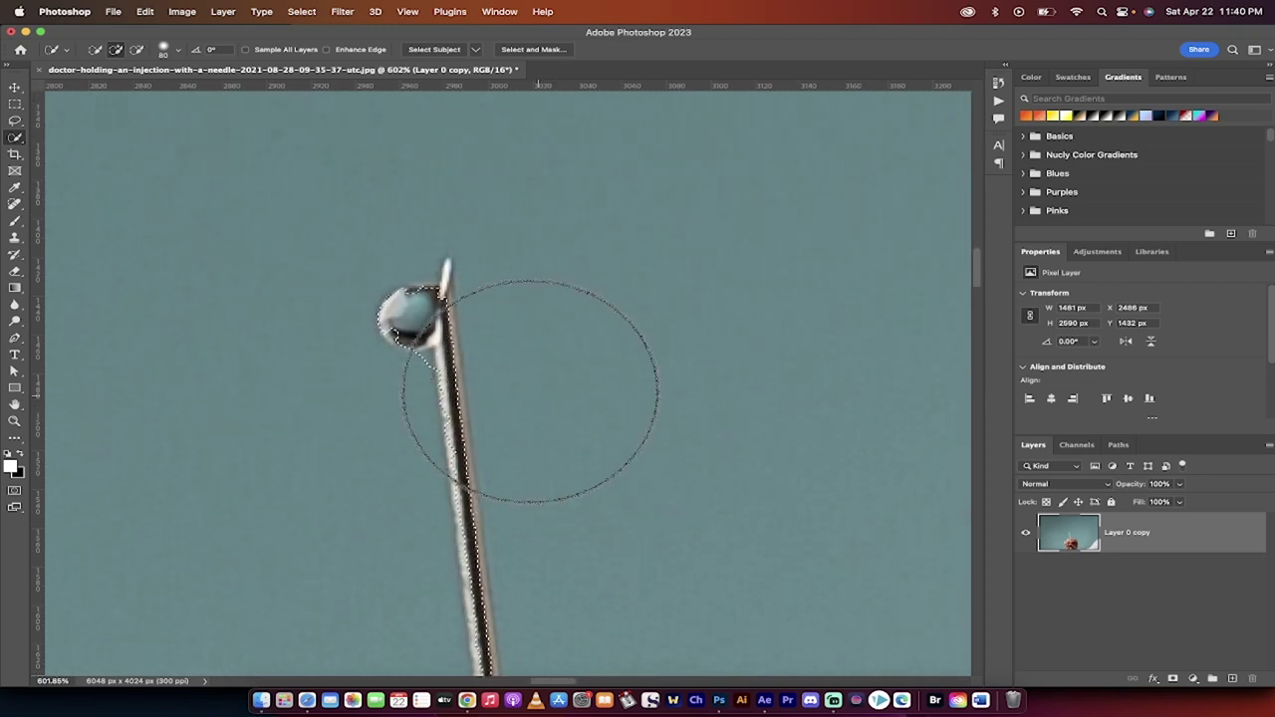
{"action": "scroll", "coordinate": [478, 339], "scroll_direction": "up", "scroll_amount": 2}
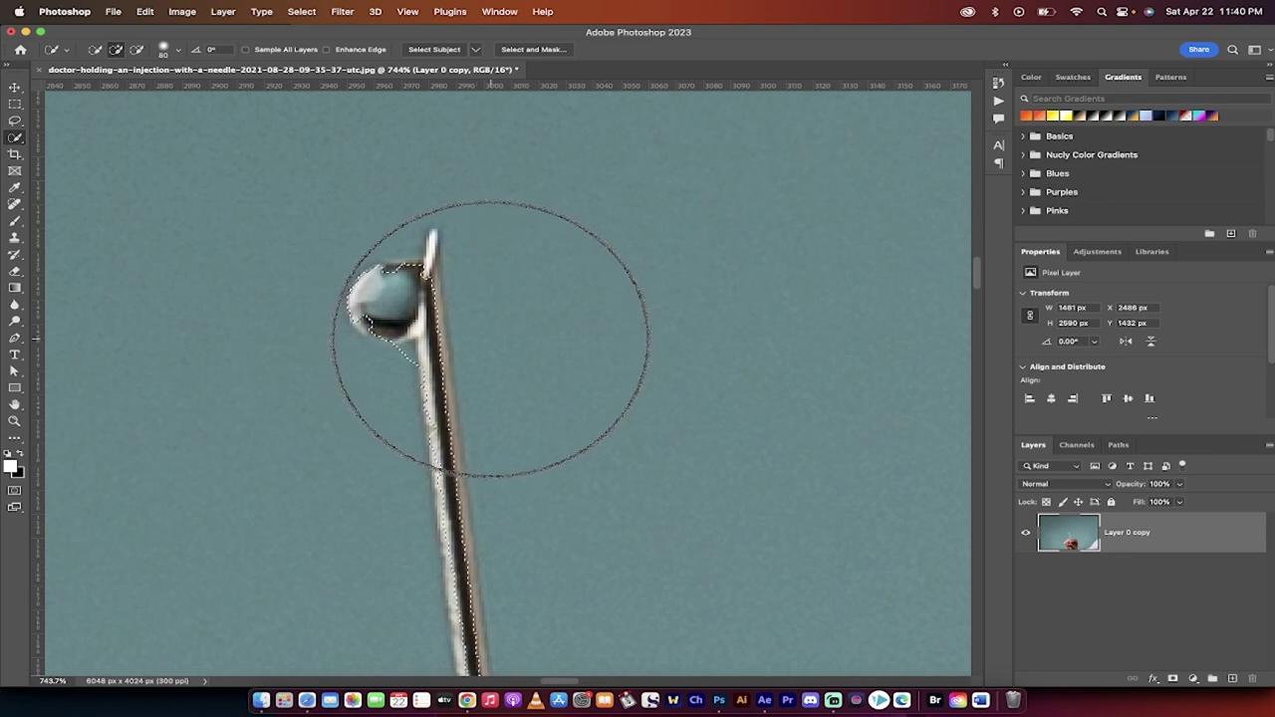
Toggle Quick Mask on, off and on again, leaving the needle and droplet unmasked against red tint.
{"action": "key", "text": "q"}
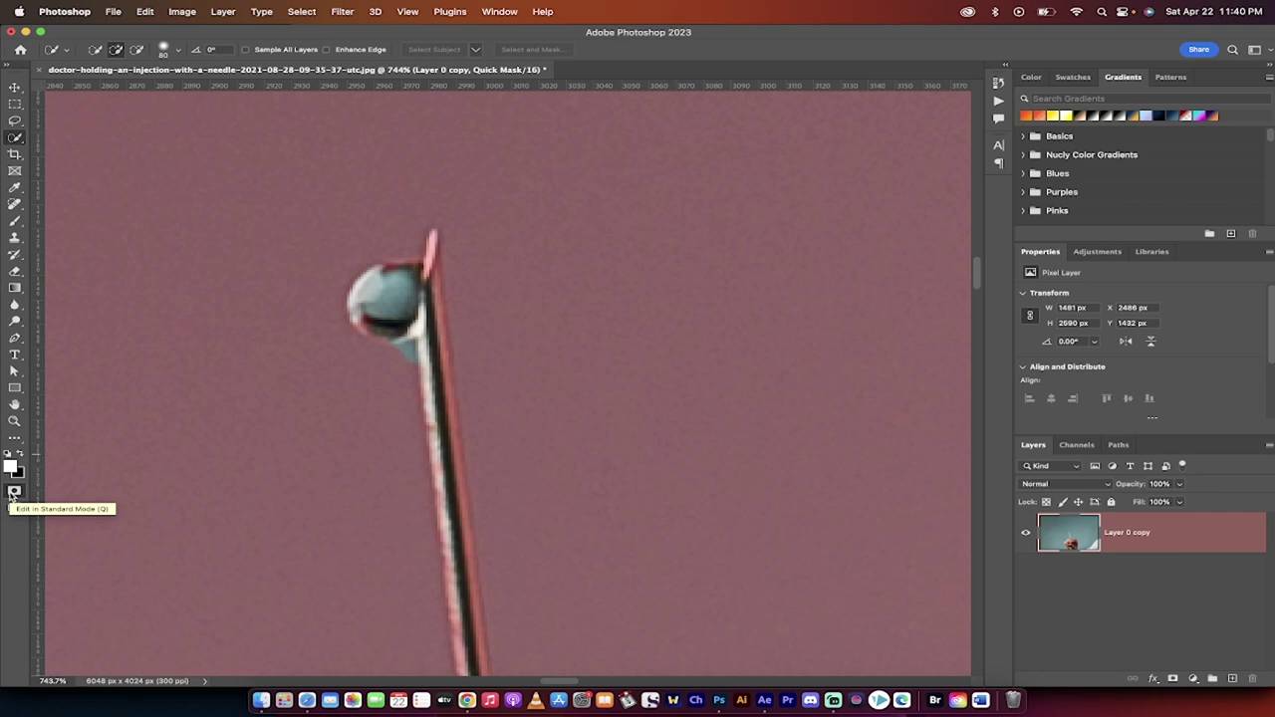
{"action": "left_click", "coordinate": [13, 492]}
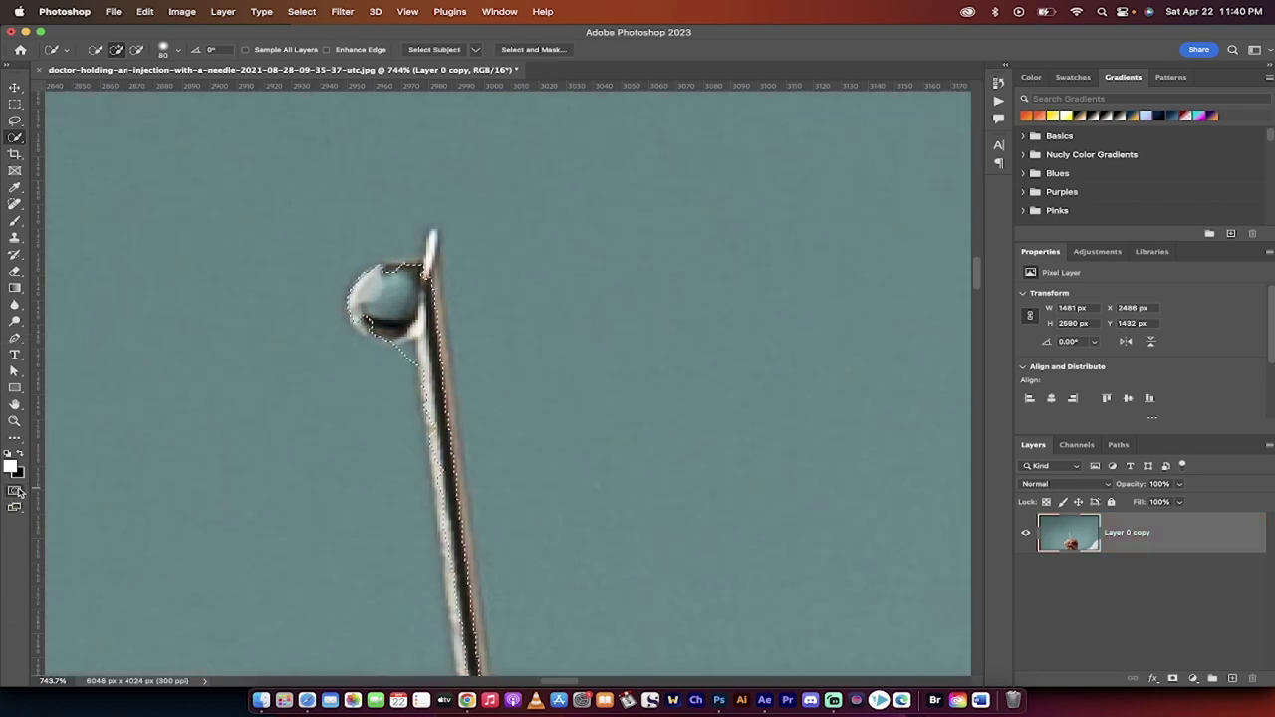
{"action": "left_click", "coordinate": [15, 491]}
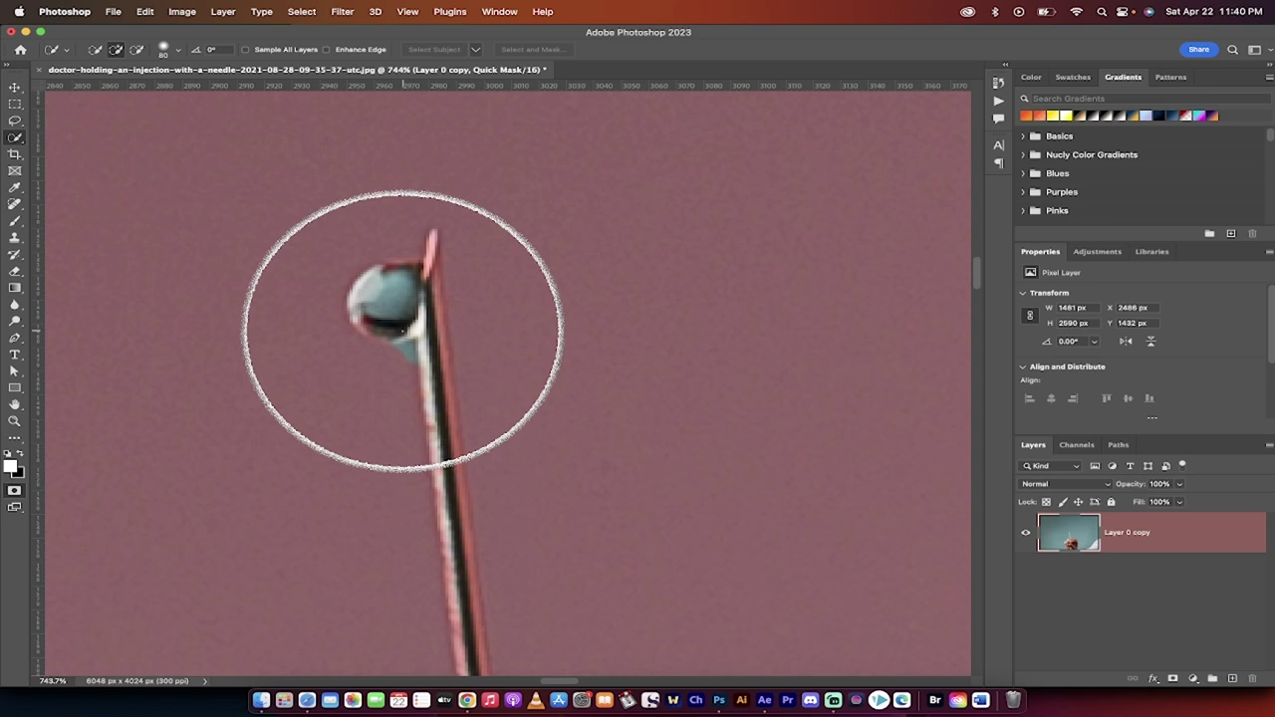
Reconfirm Quick Selection, then make the Brush Tool at size 35 the active tool.
{"action": "right_click", "coordinate": [15, 140]}
{"action": "left_click", "coordinate": [72, 149]}
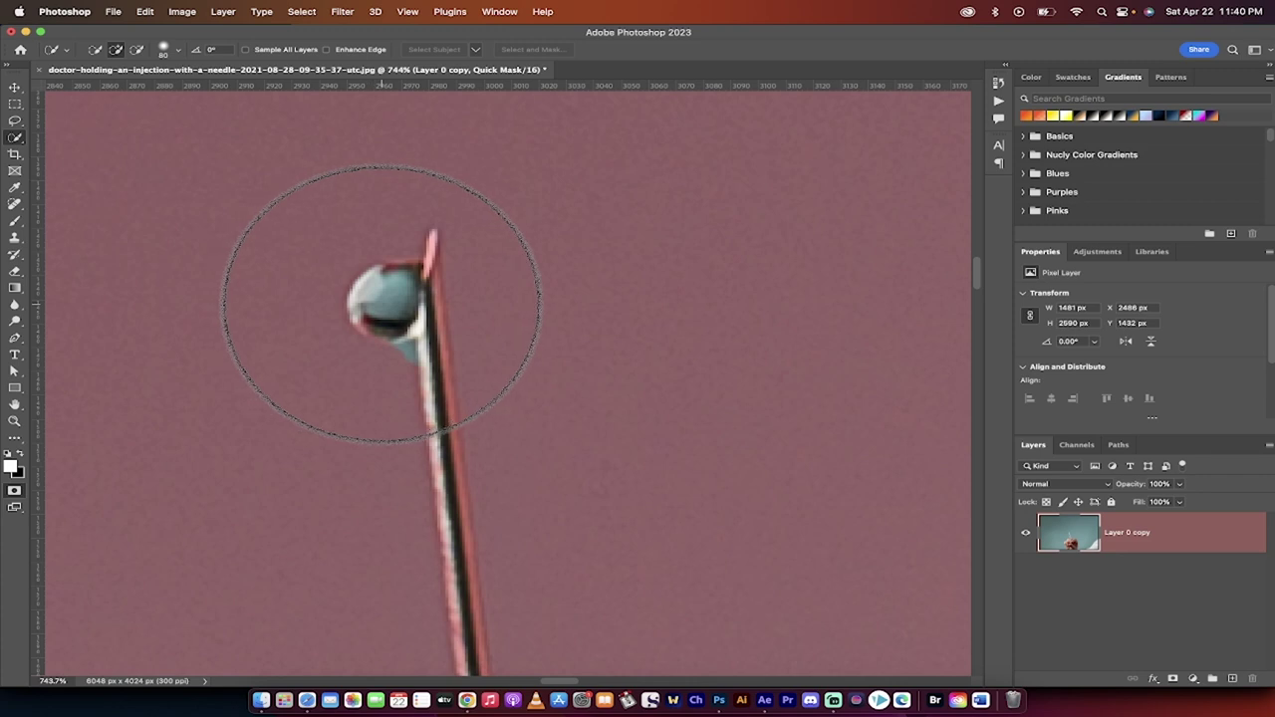
{"action": "left_click", "coordinate": [15, 222]}
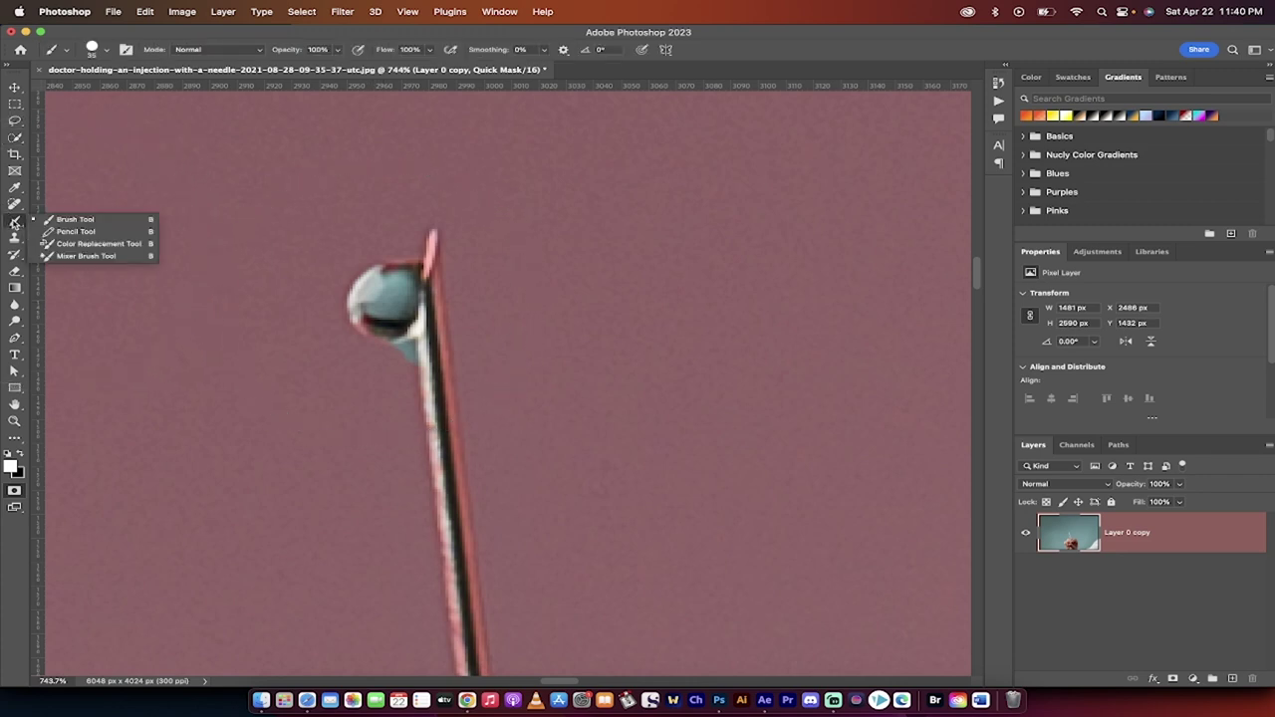
{"action": "left_click", "coordinate": [67, 220]}
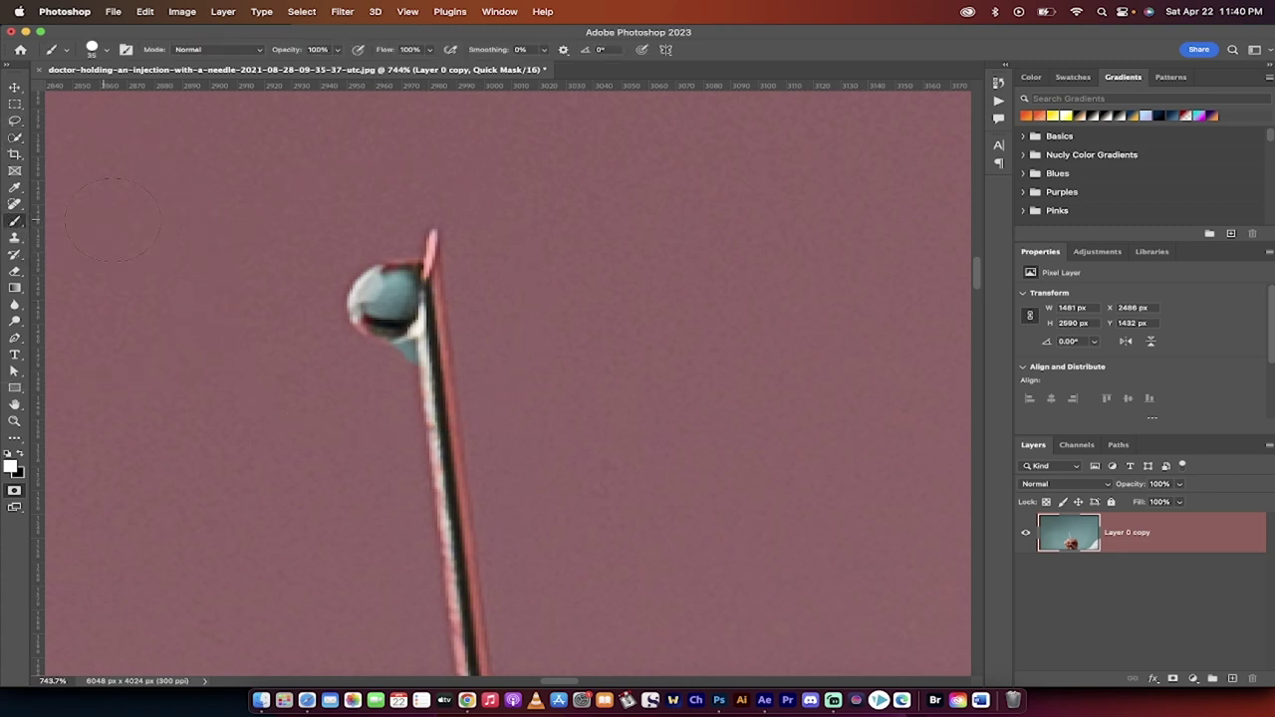
Keep white as the foreground colour and bring up the Hard Round brush preset picker.
{"action": "left_click", "coordinate": [11, 464]}
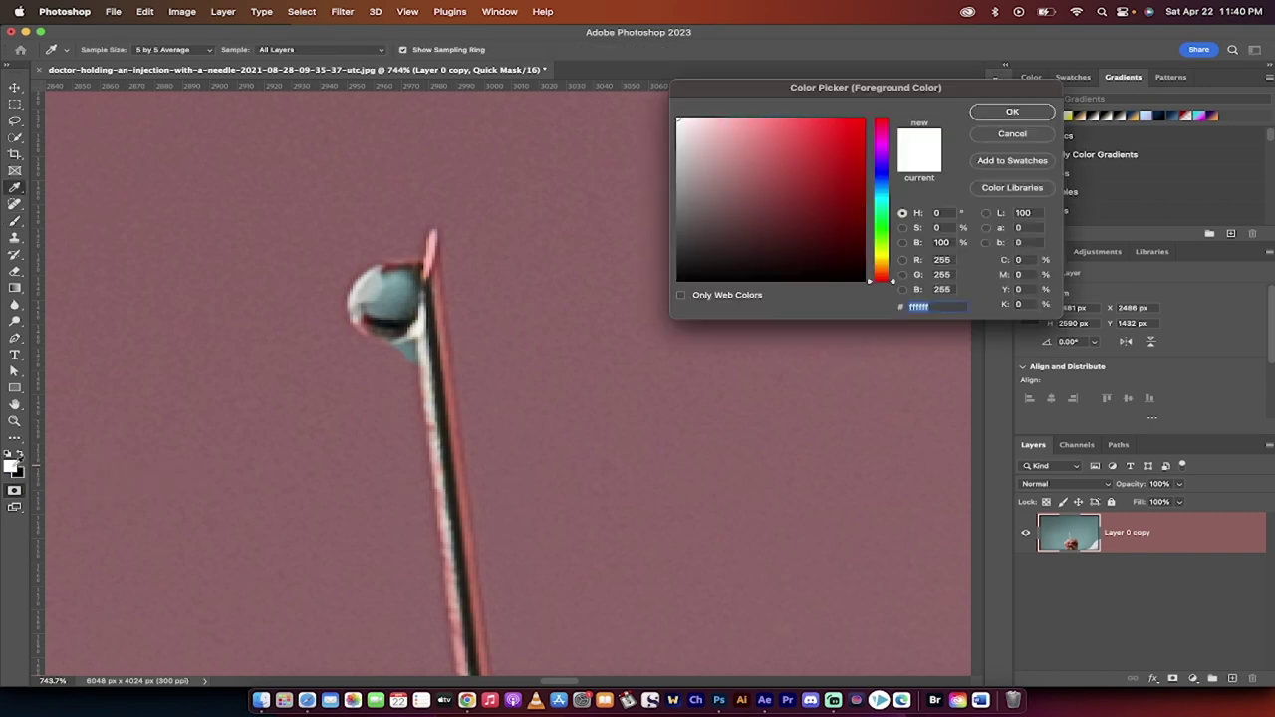
{"action": "left_click", "coordinate": [1006, 113]}
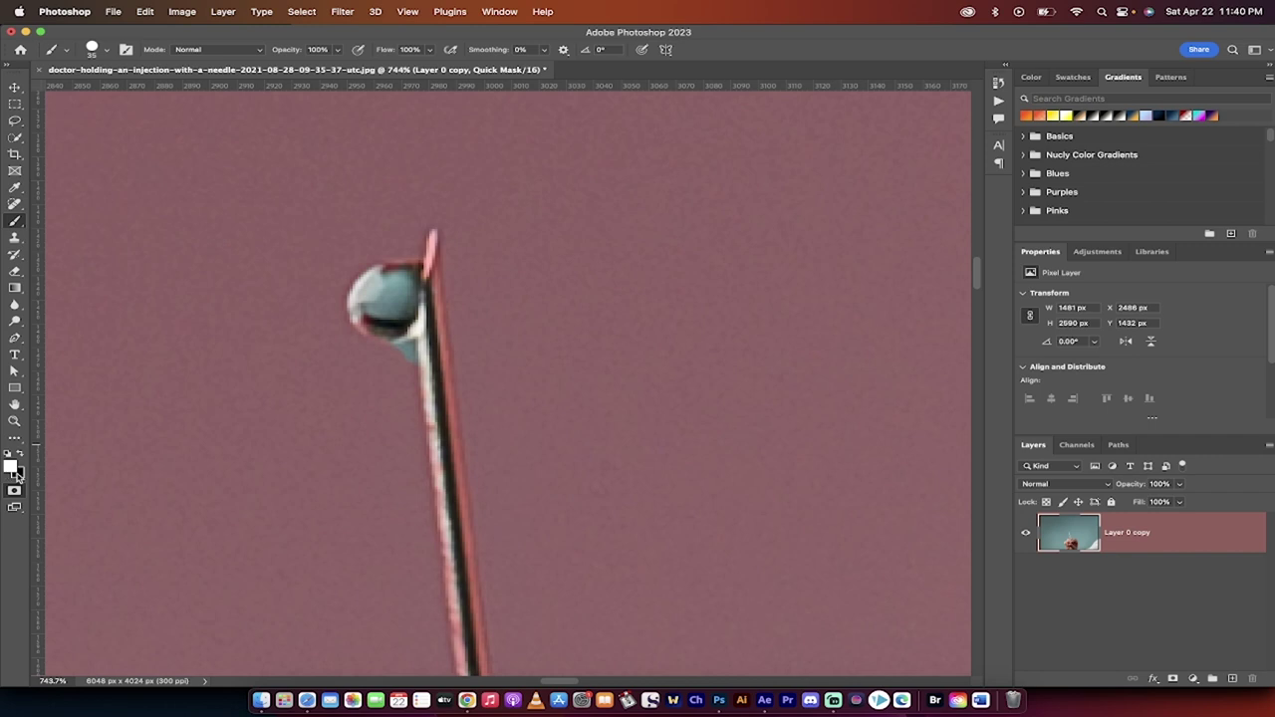
{"action": "scroll", "coordinate": [170, 246], "scroll_direction": "left", "scroll_amount": 2}
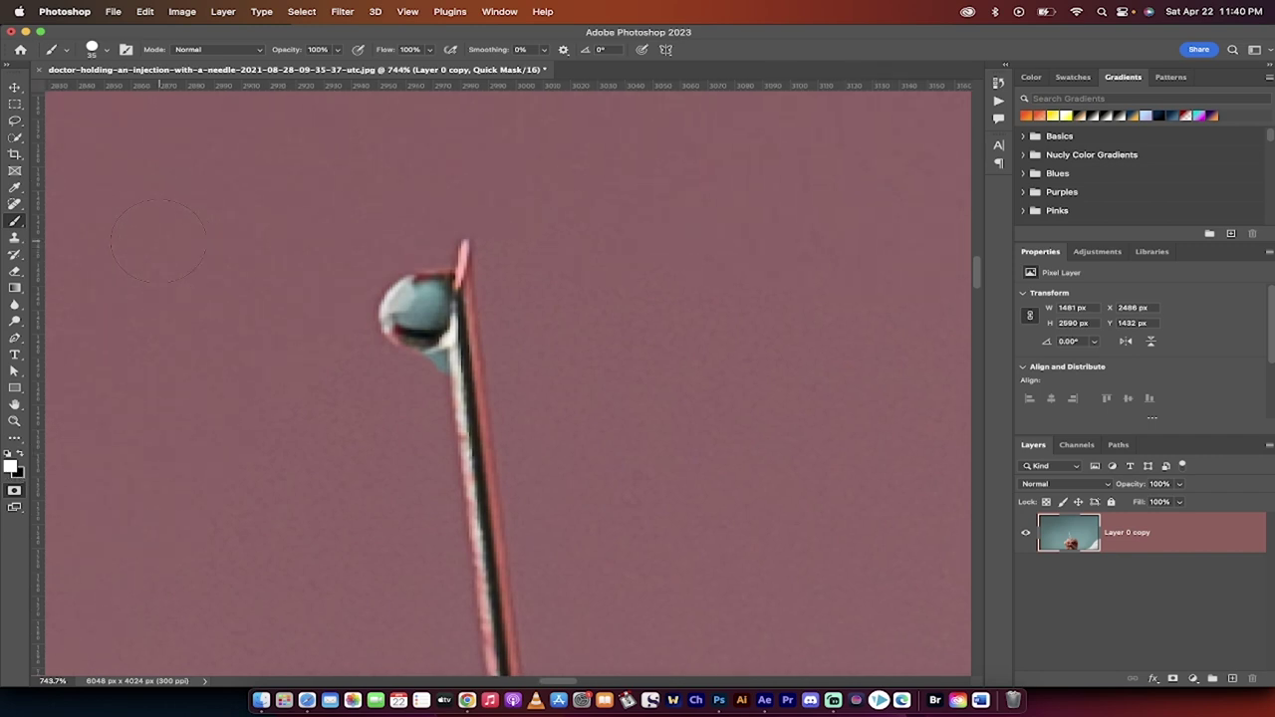
{"action": "left_click", "coordinate": [108, 50]}
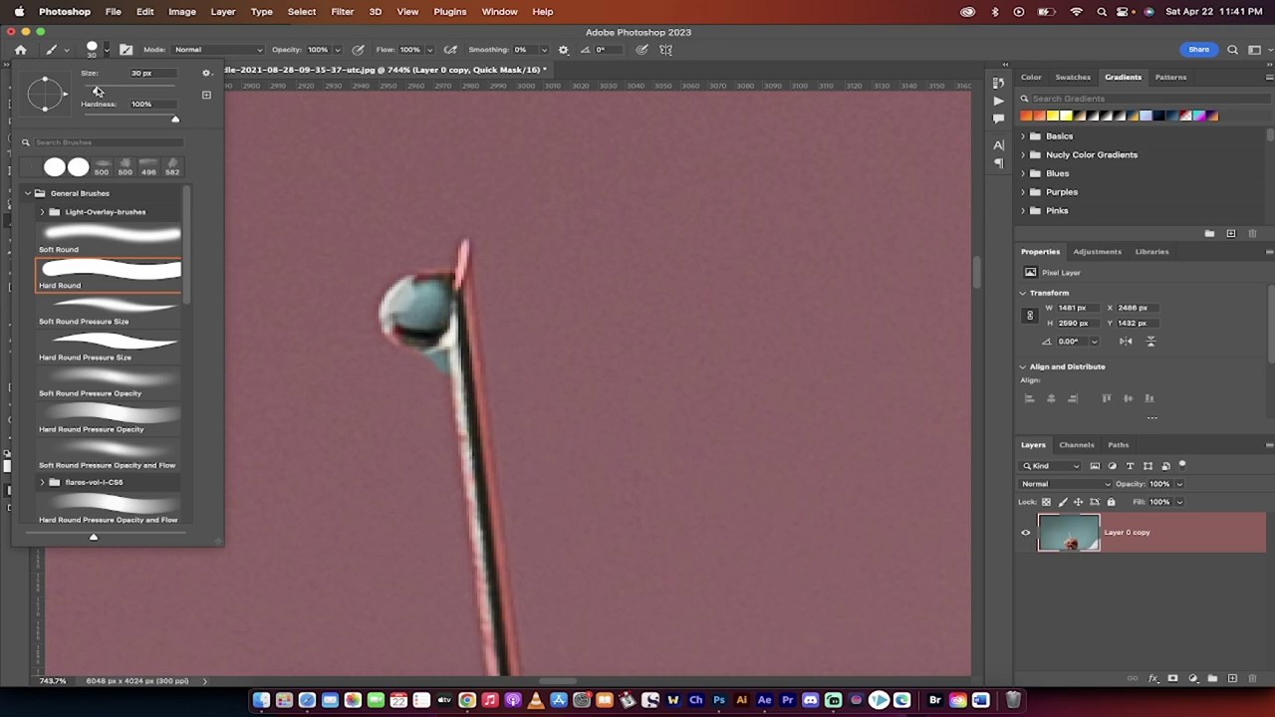
Shrink the brush to 1 px and zoom in close on the needle tip.
{"action": "left_click_drag", "start_coordinate": [97, 90], "coordinate": [84, 92]}
{"action": "left_click", "coordinate": [106, 51]}
{"action": "scroll", "coordinate": [506, 391], "scroll_direction": "up", "scroll_amount": 3}
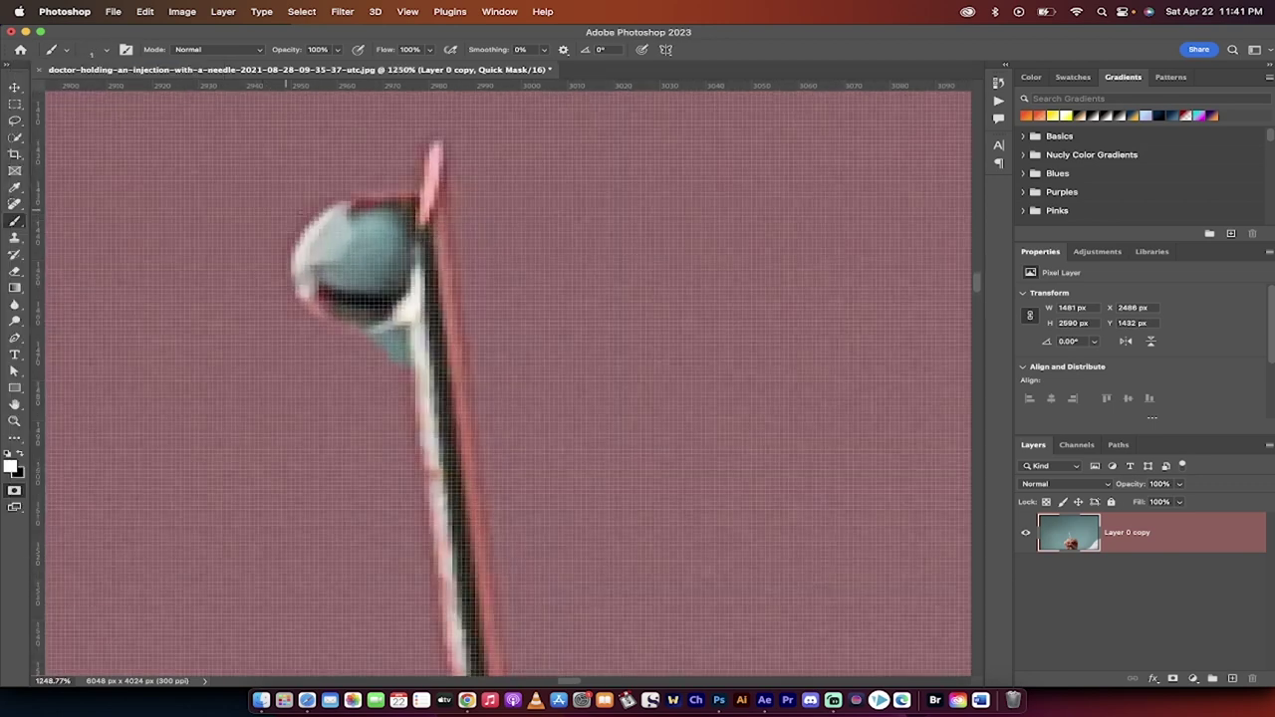
{"action": "scroll", "coordinate": [454, 298], "scroll_direction": "up", "scroll_amount": 3}
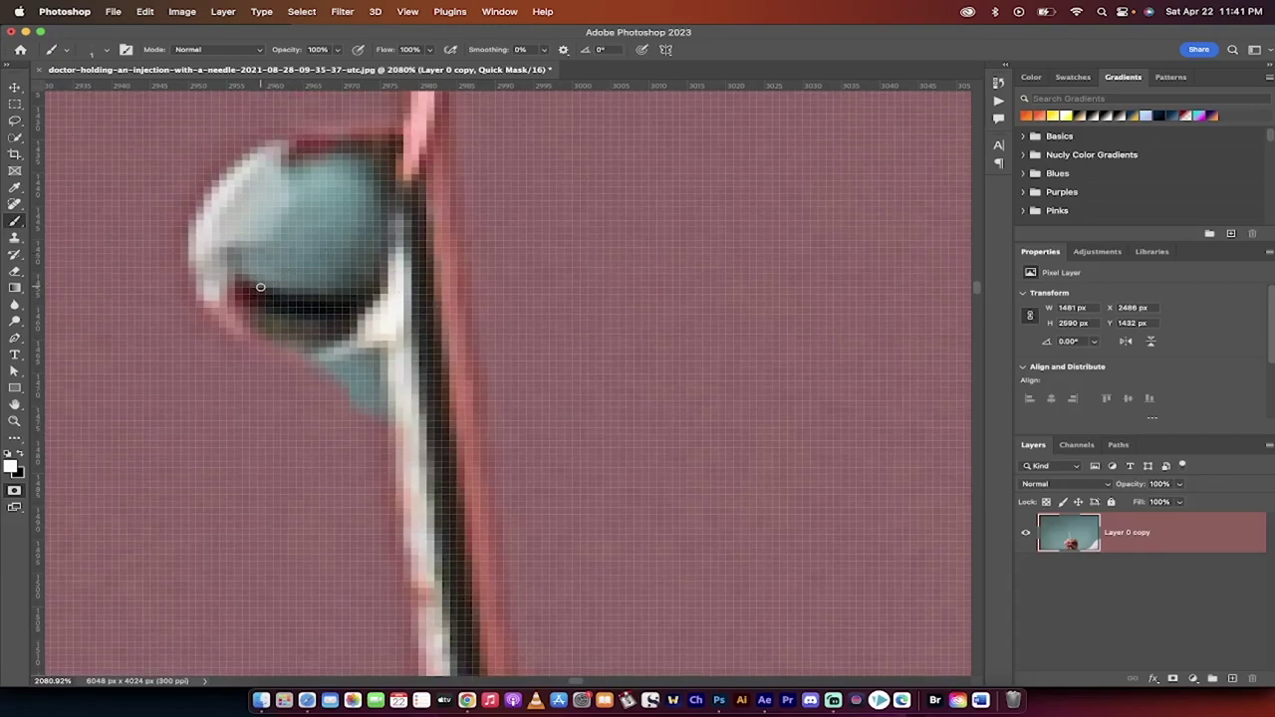
{"action": "scroll", "coordinate": [260, 287], "scroll_direction": "up", "scroll_amount": 2}
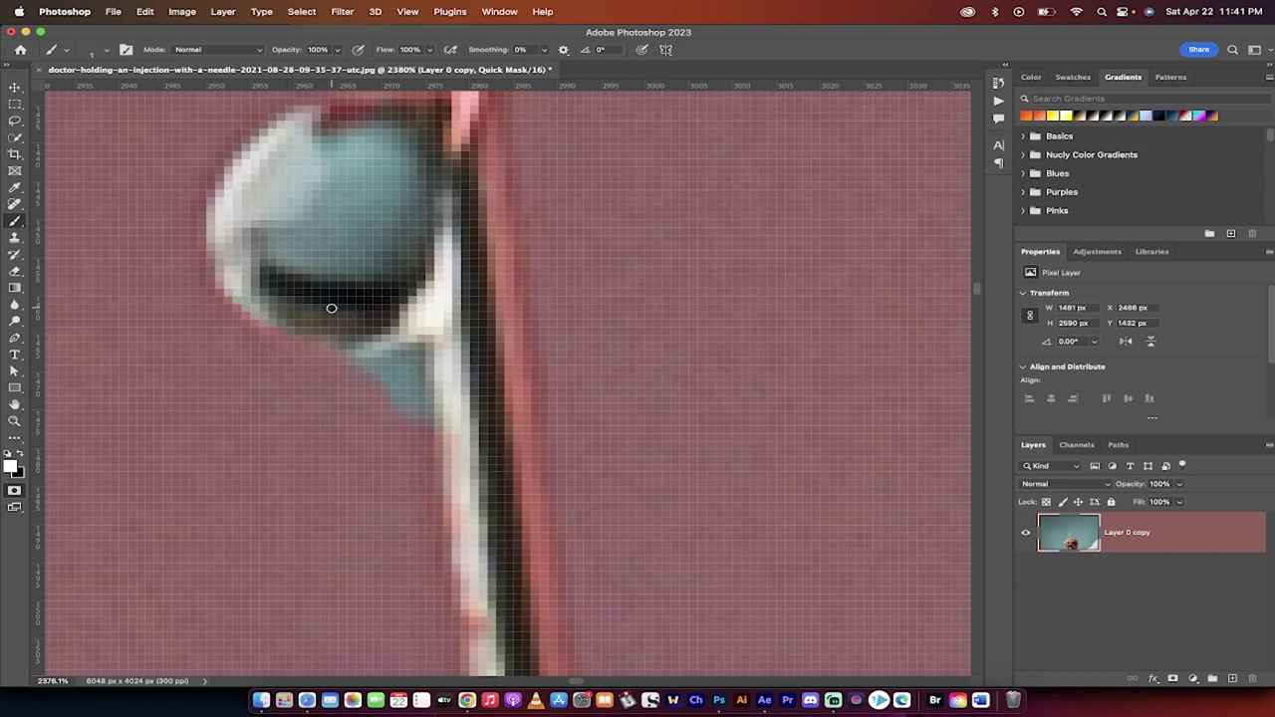
Check the marching ants, then paint the droplet's top edge white into the selection.
{"action": "key", "text": "q"}
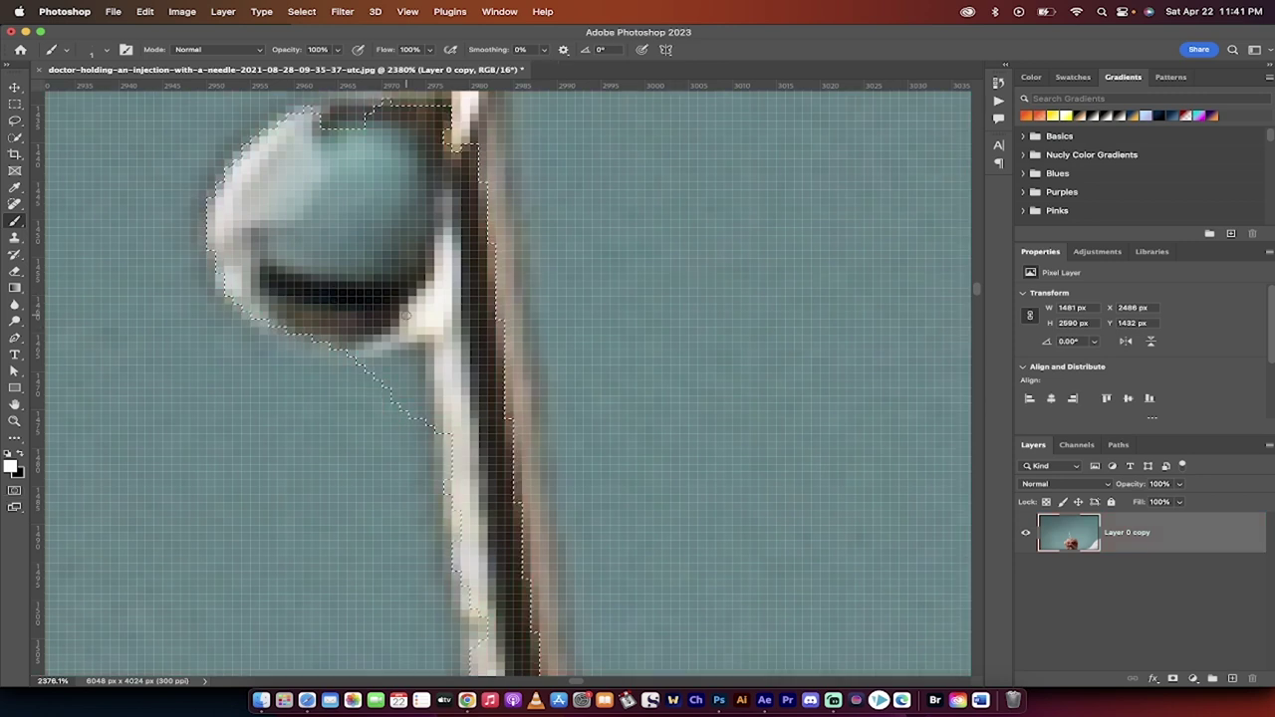
{"action": "scroll", "coordinate": [406, 314], "scroll_direction": "up", "scroll_amount": 3}
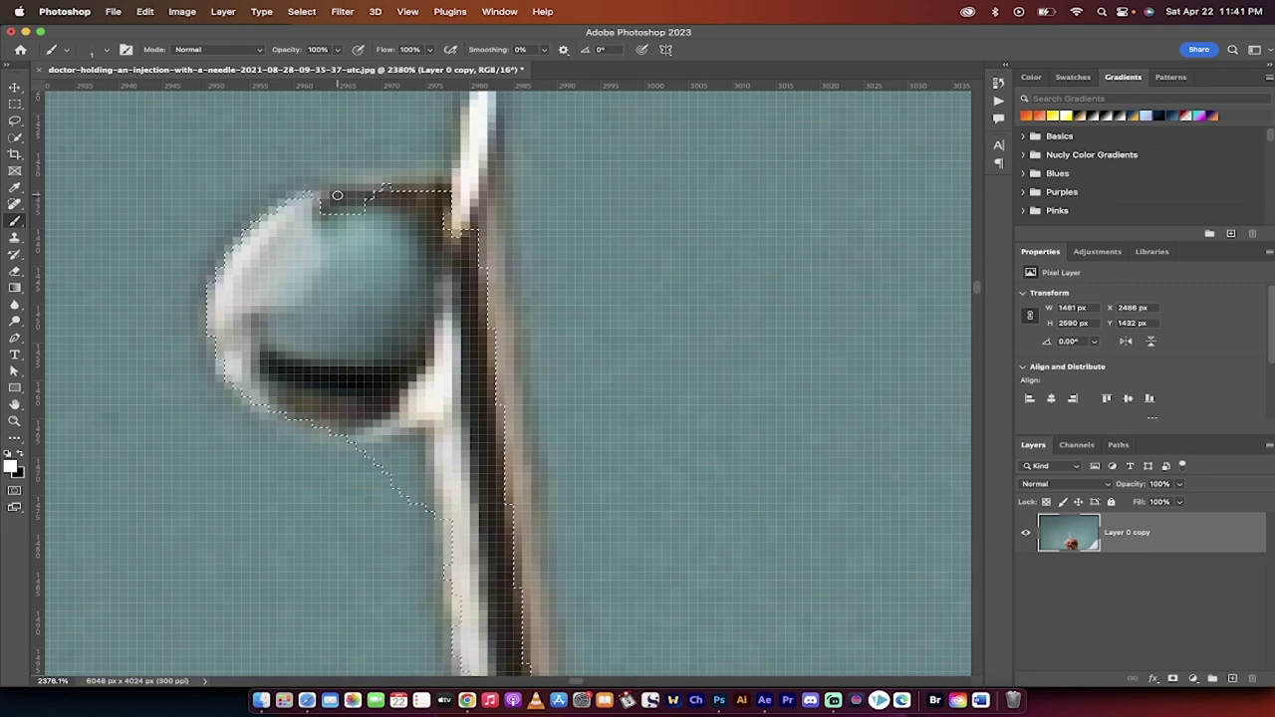
{"action": "key", "text": "q"}
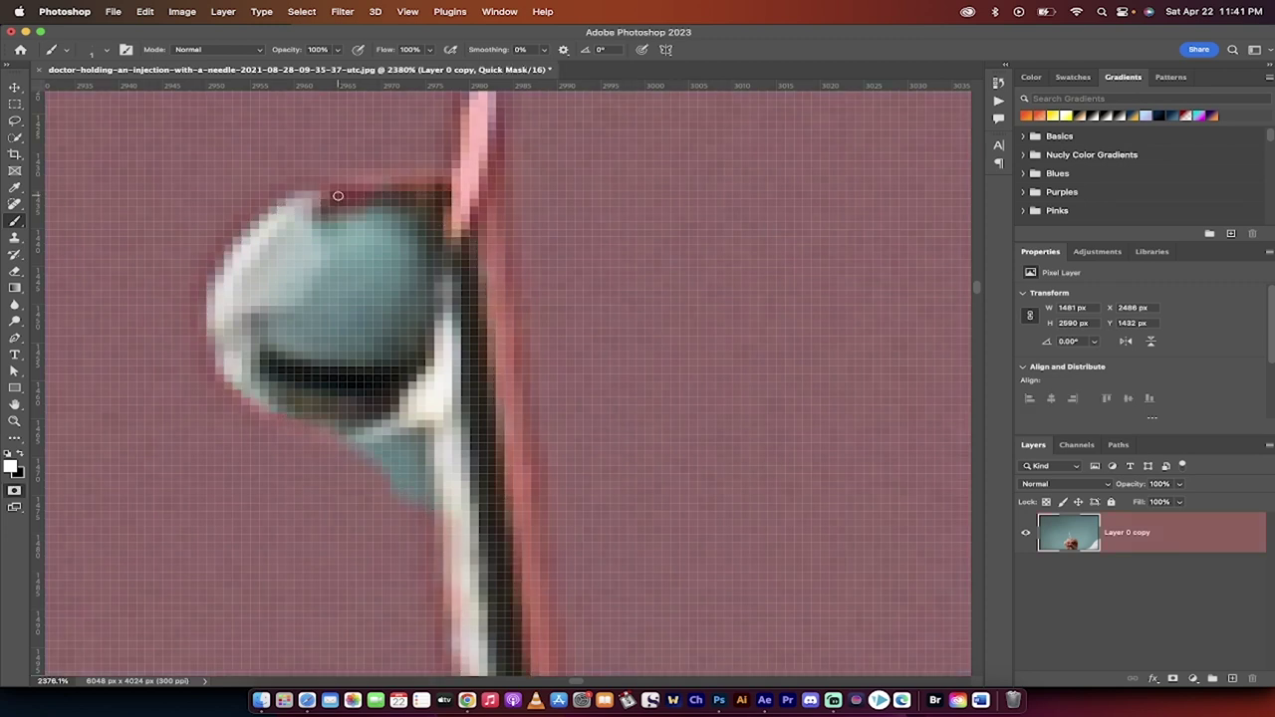
{"action": "mouse_move", "coordinate": [343, 201]}
{"action": "left_mouse_down"}
{"action": "mouse_move", "coordinate": [365, 197]}
{"action": "mouse_move", "coordinate": [342, 193]}
{"action": "mouse_move", "coordinate": [366, 209]}
{"action": "mouse_move", "coordinate": [437, 184]}
{"action": "left_mouse_up"}
Add the needle edge beside the droplet with a 1 px white stroke, verifying the outline.
{"action": "key", "text": "q"}
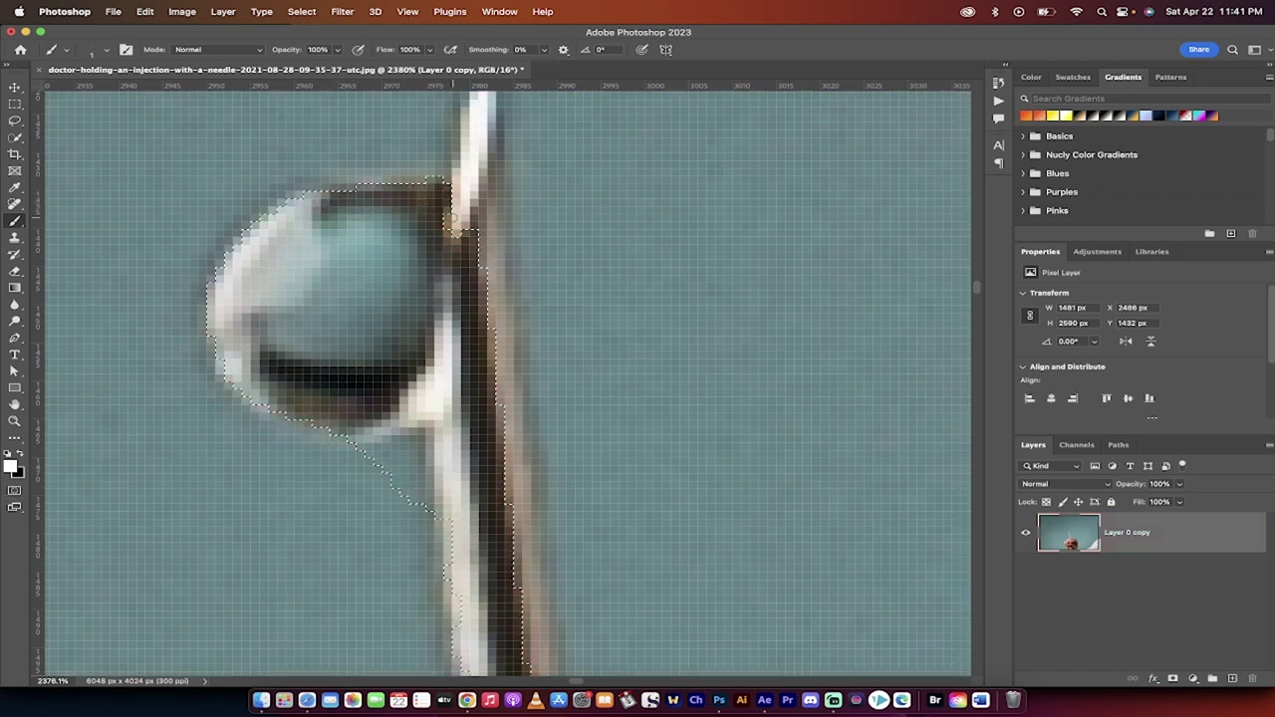
{"action": "key", "text": "q"}
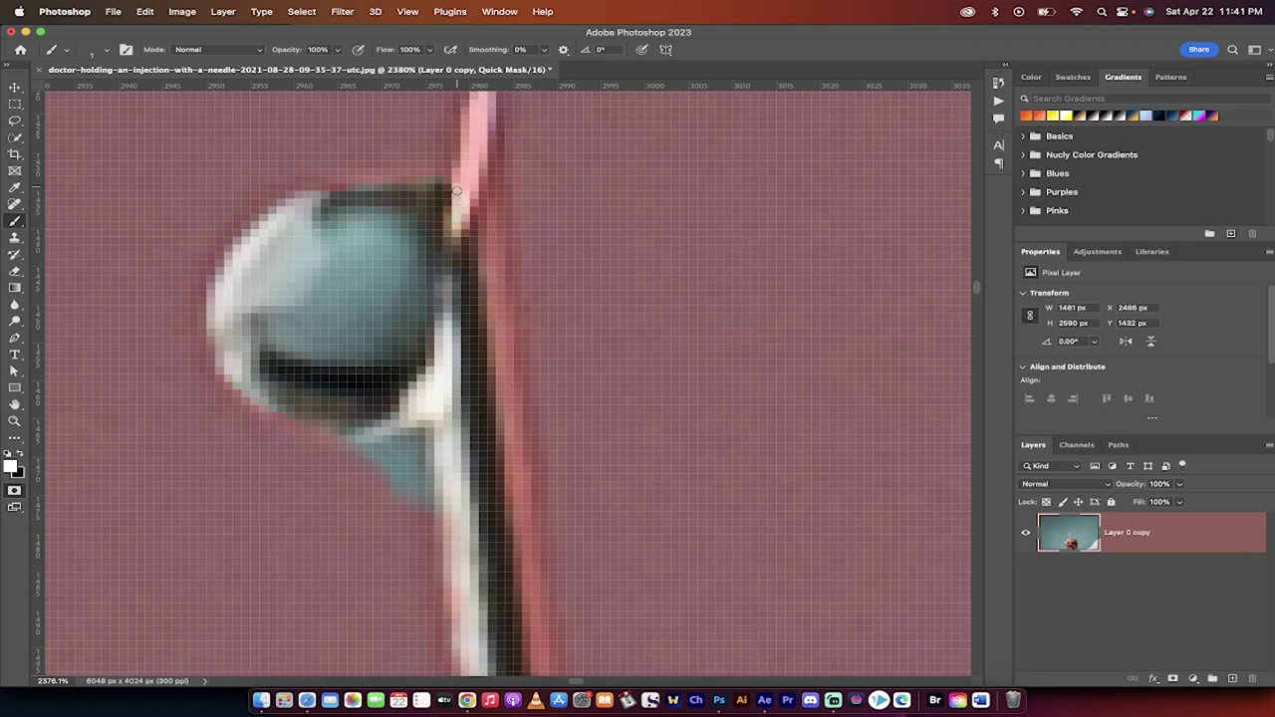
{"action": "left_click_drag", "start_coordinate": [457, 190], "coordinate": [461, 204]}
{"action": "scroll", "coordinate": [442, 295], "scroll_direction": "down", "scroll_amount": 4}
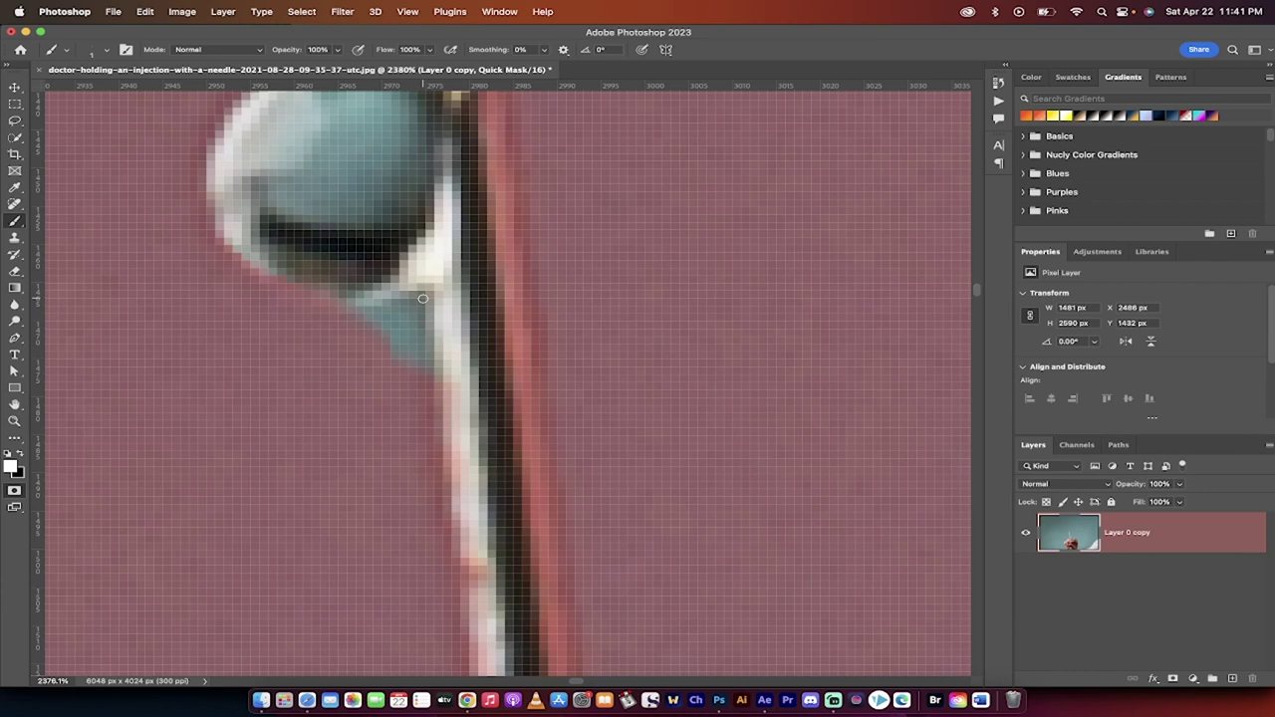
{"action": "key", "text": "q"}
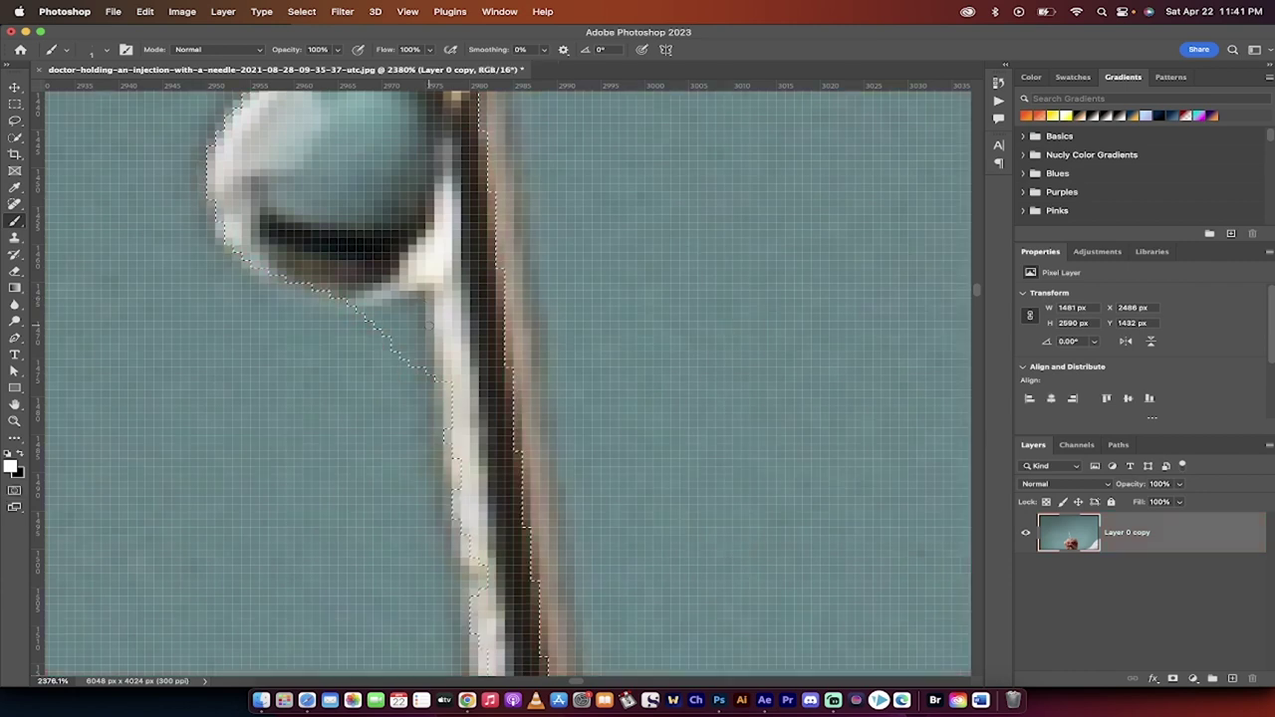
{"action": "scroll", "coordinate": [428, 325], "scroll_direction": "up", "scroll_amount": 2}
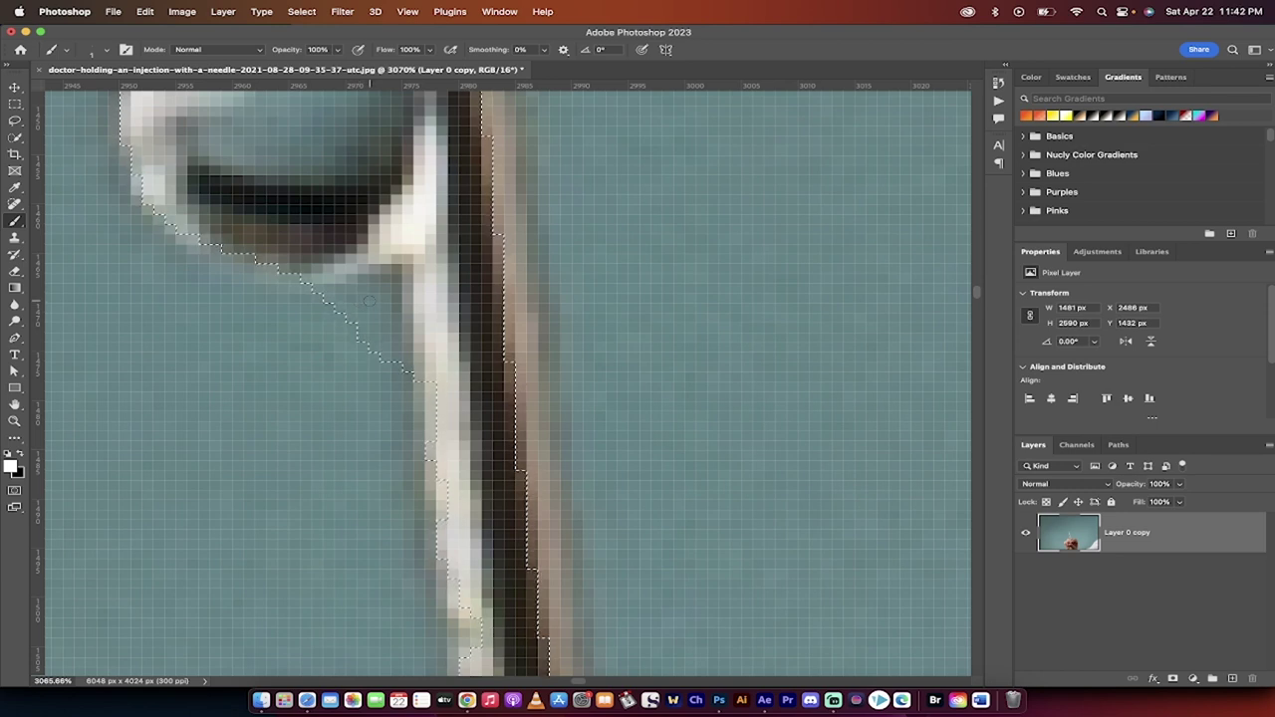
{"action": "key", "text": "q"}
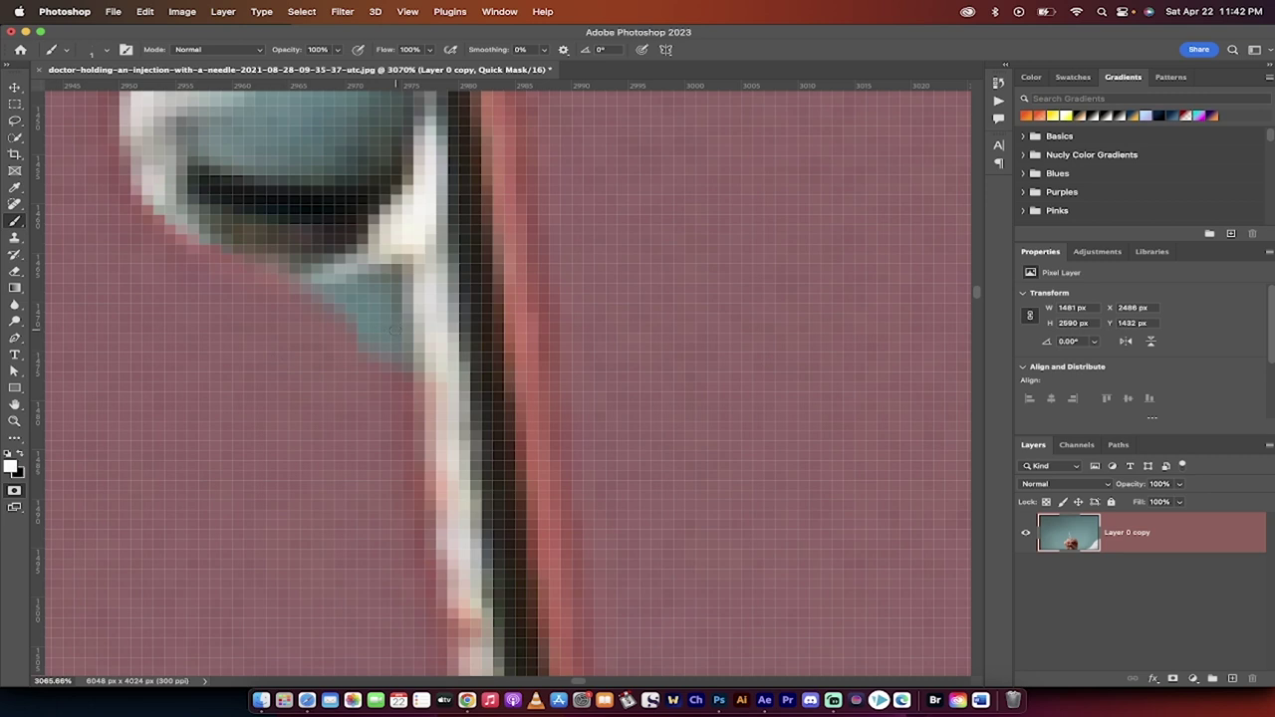
Paint black to remove the background patch under the droplet from the selection.
{"action": "key", "text": "x"}
{"action": "left_click_drag", "start_coordinate": [377, 308], "coordinate": [365, 304]}
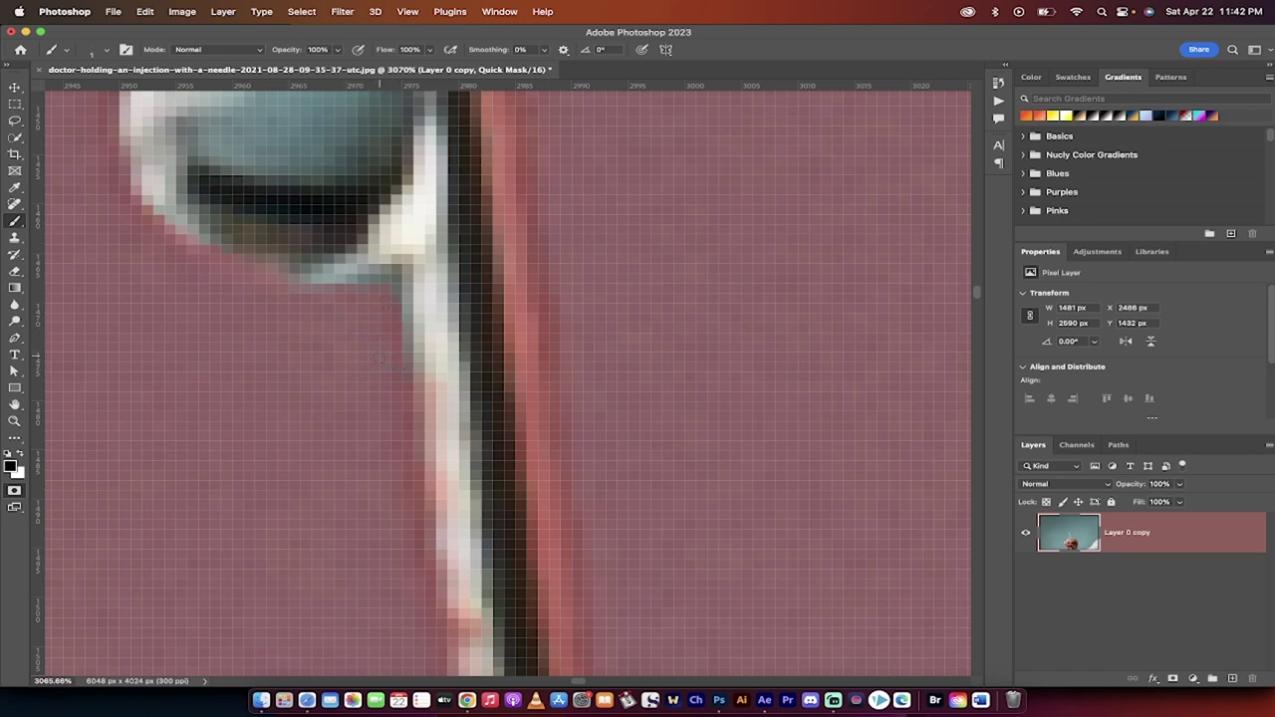
{"action": "key", "text": "q"}
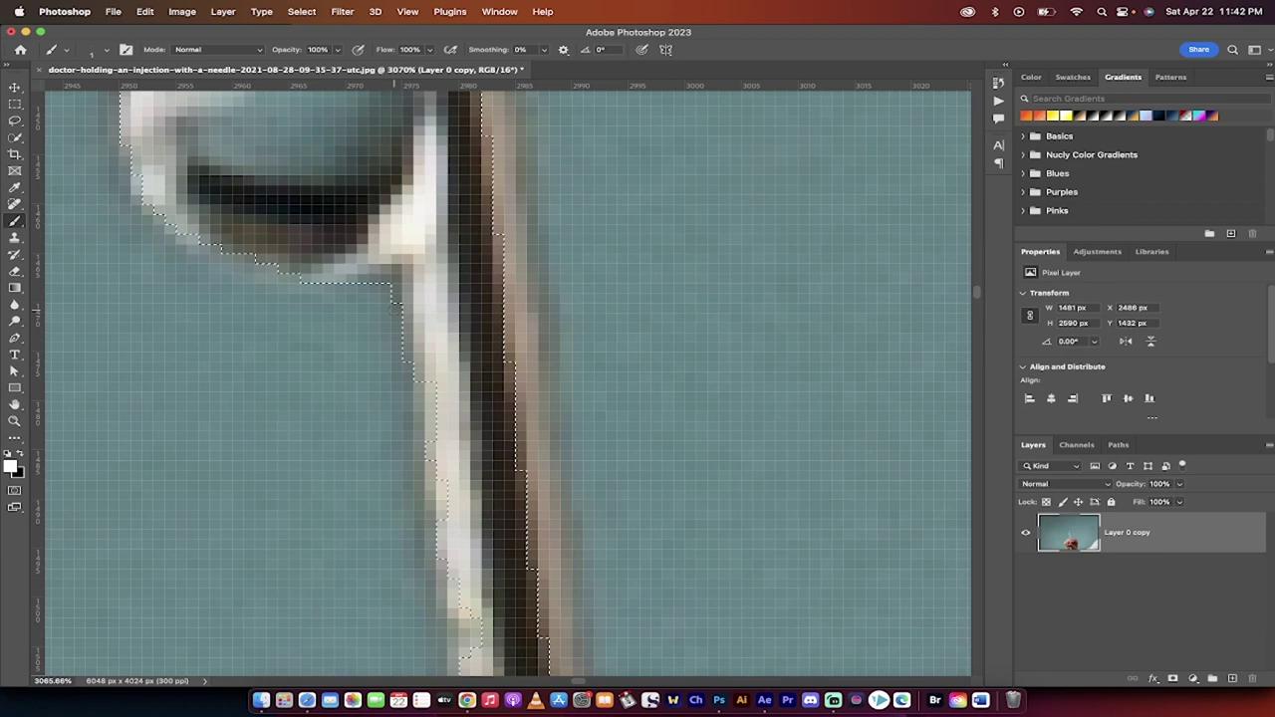
{"action": "scroll", "coordinate": [394, 311], "scroll_direction": "up", "scroll_amount": 2}
{"action": "scroll", "coordinate": [393, 311], "scroll_direction": "up", "scroll_amount": 2}
Paint white up to the needle's very tip and exit Quick Mask to view the final selection.
{"action": "key", "text": "q"}
{"action": "scroll", "coordinate": [392, 308], "scroll_direction": "up", "scroll_amount": 2}
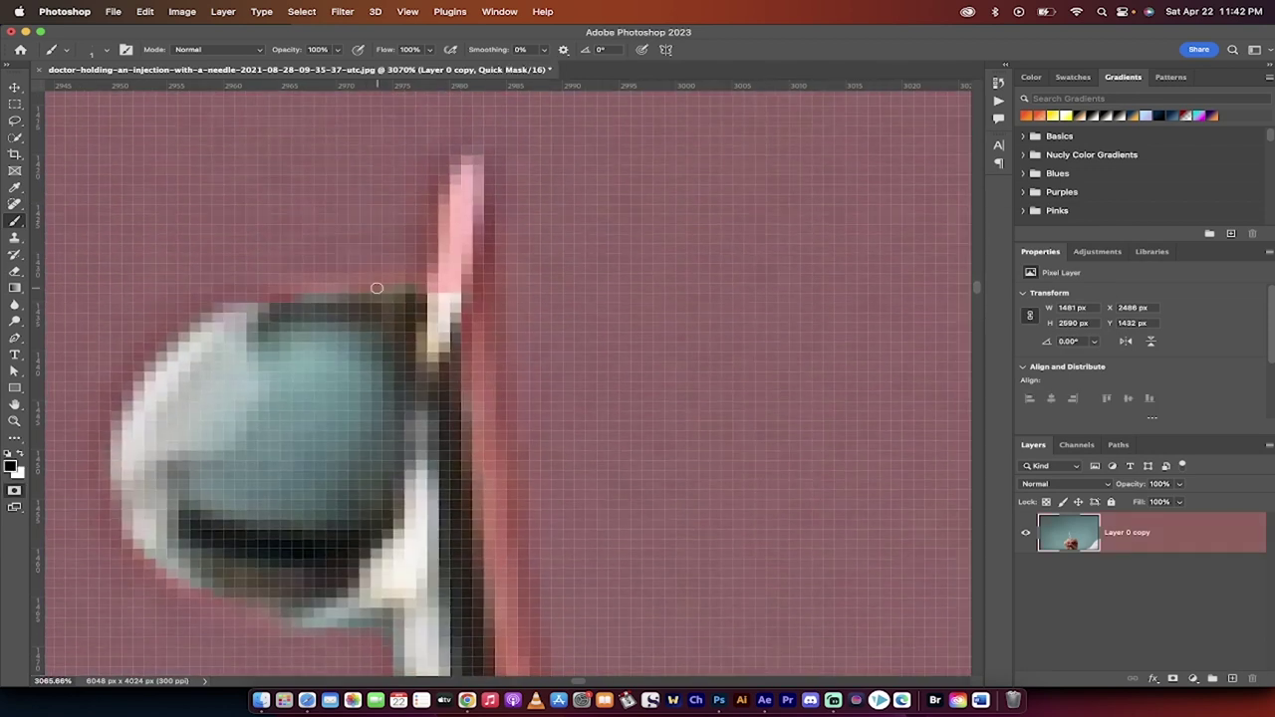
{"action": "key", "text": "q"}
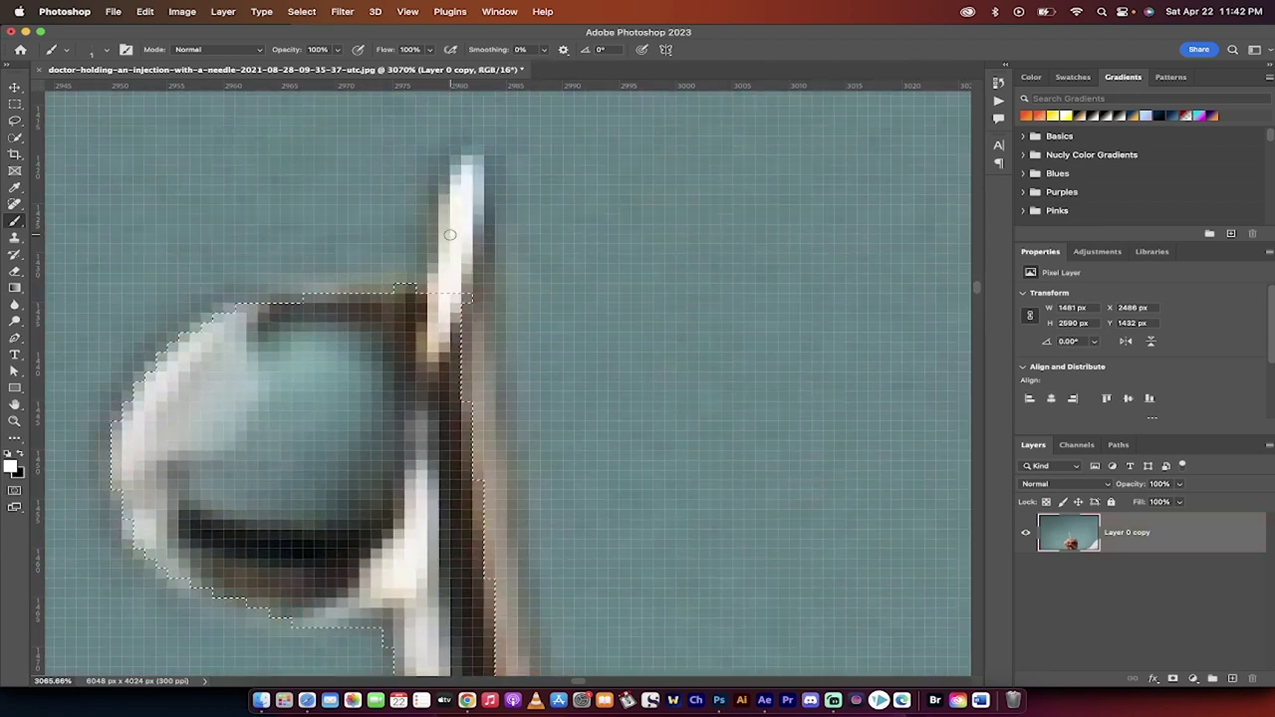
{"action": "key", "text": "q"}
{"action": "key", "text": "x"}
{"action": "mouse_move", "coordinate": [448, 260]}
{"action": "left_mouse_down"}
{"action": "mouse_move", "coordinate": [440, 293]}
{"action": "mouse_move", "coordinate": [444, 249]}
{"action": "mouse_move", "coordinate": [464, 196]}
{"action": "left_mouse_up"}
{"action": "key", "text": "q"}
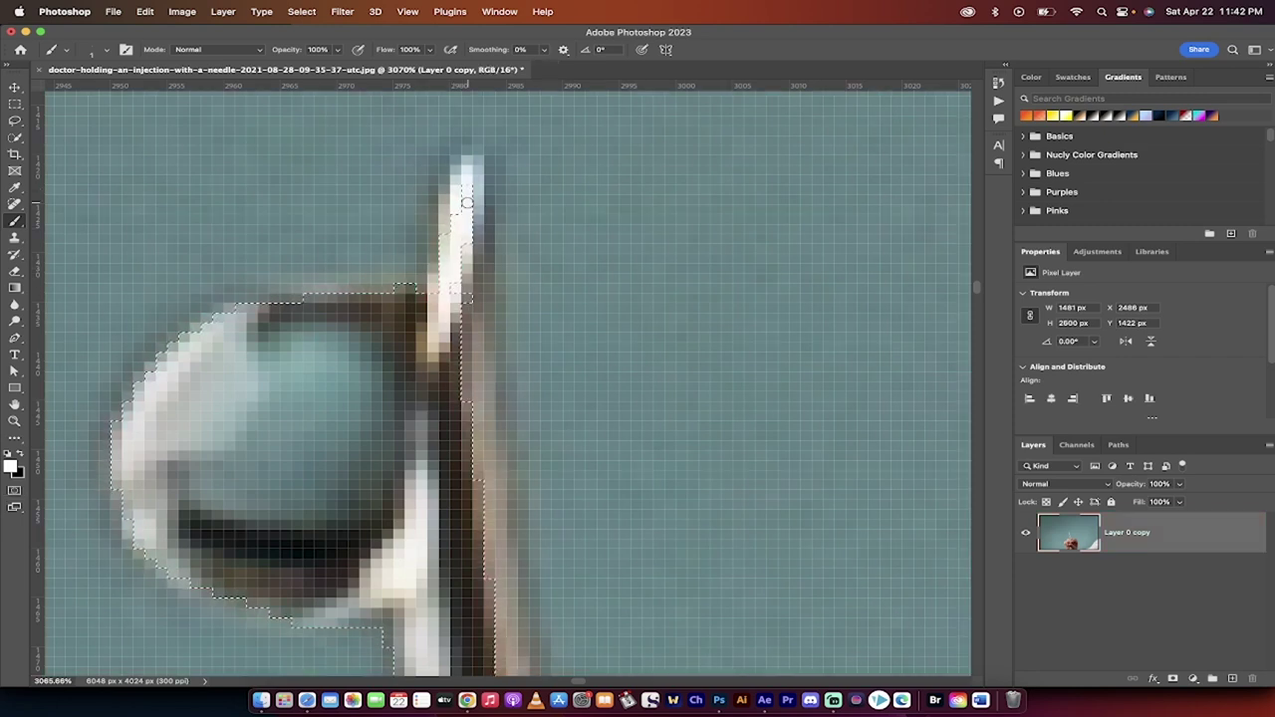